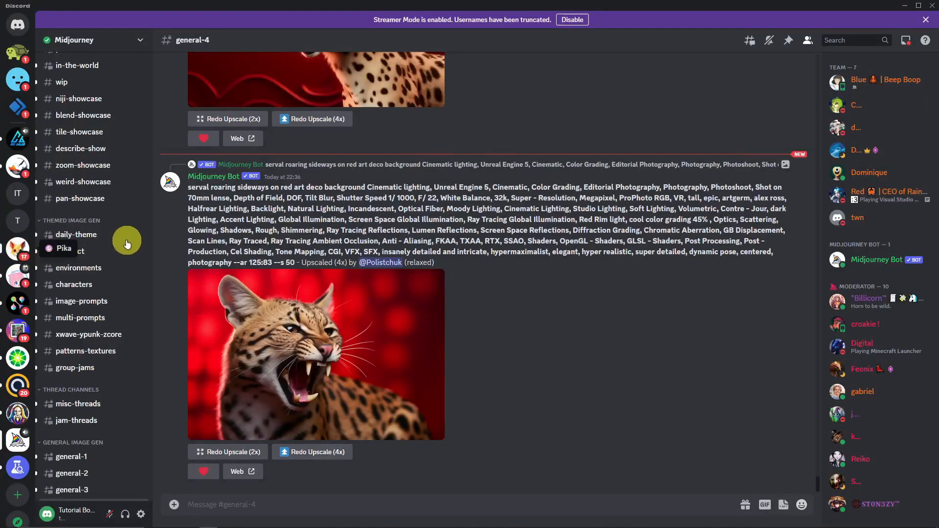
# Switch to the Pika server's generate-4 channel and look over its generated videos.
pyautogui.click(18, 248)
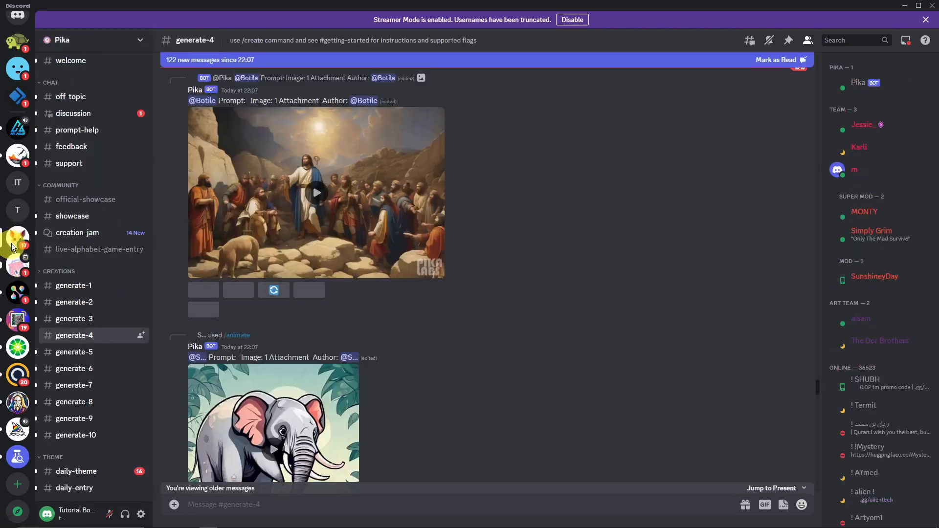
pyautogui.scroll(2, 346, 259)
pyautogui.scroll(2, 544, 332)
pyautogui.scroll(-8, 552, 333)
pyautogui.scroll(-10, 816, 406)
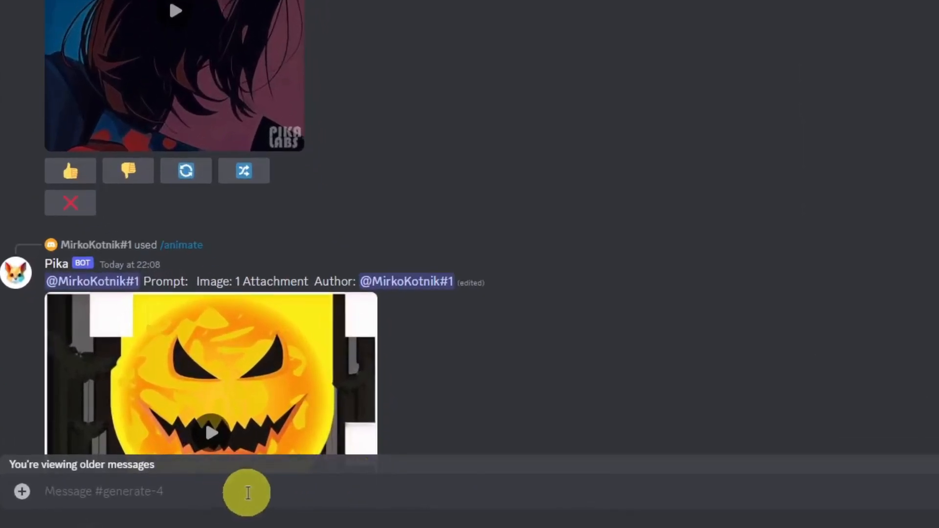
# Start a /create command with the prompt "A forest landscape -camera zoom in".
pyautogui.write('/create')
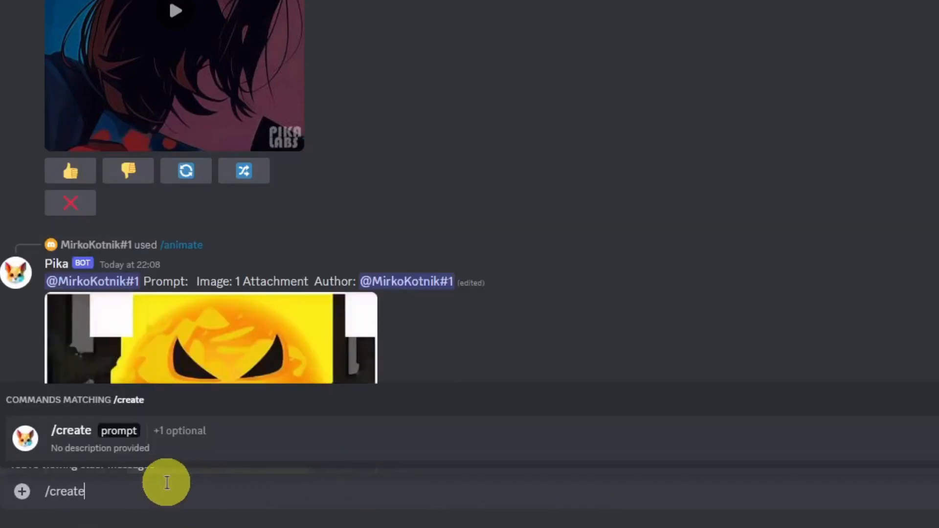
pyautogui.press('Return')
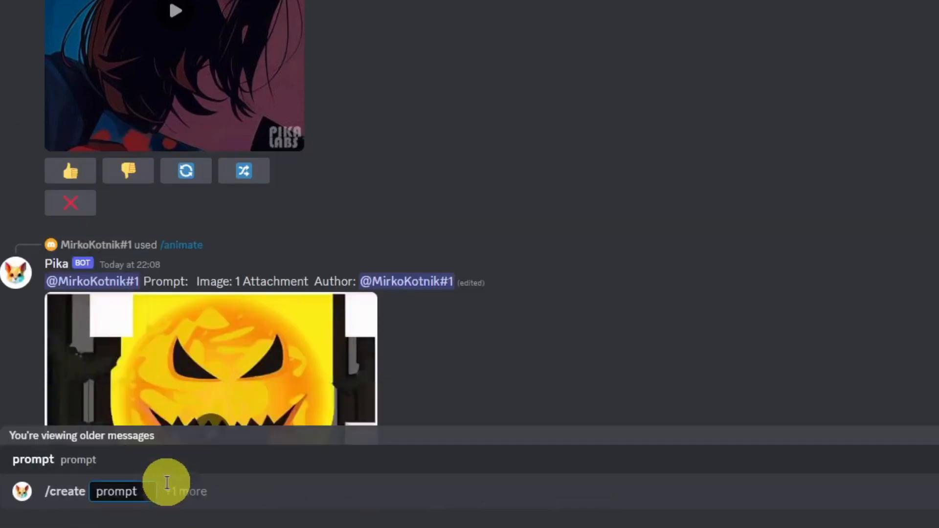
pyautogui.write('A forest la')
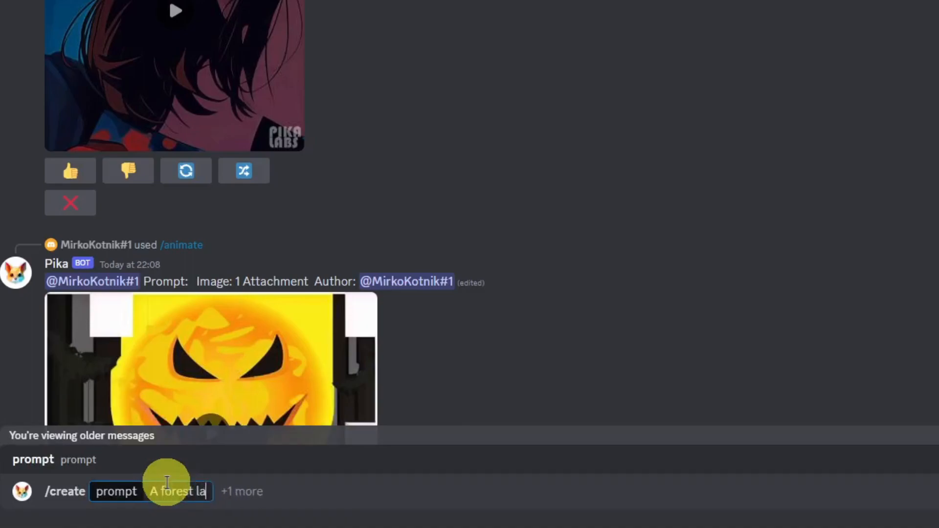
pyautogui.write('ndscape')
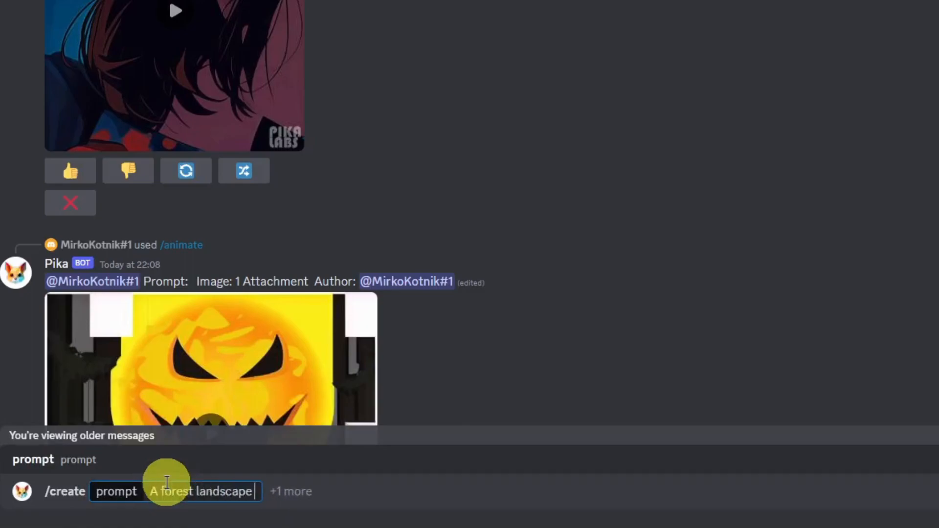
pyautogui.write(' -Cam')
pyautogui.press('BackSpace')
pyautogui.press('BackSpace')
pyautogui.press('BackSpace')
pyautogui.write('came')
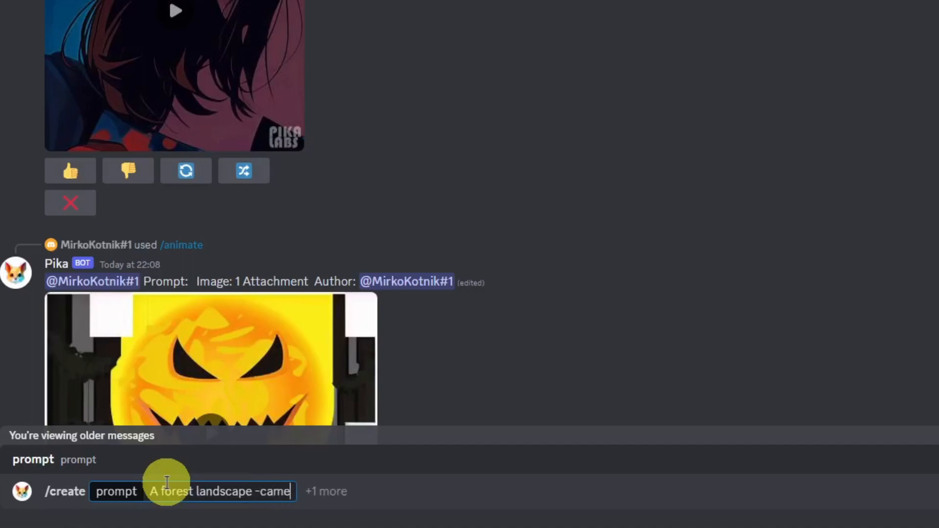
pyautogui.write('ra zoom in')
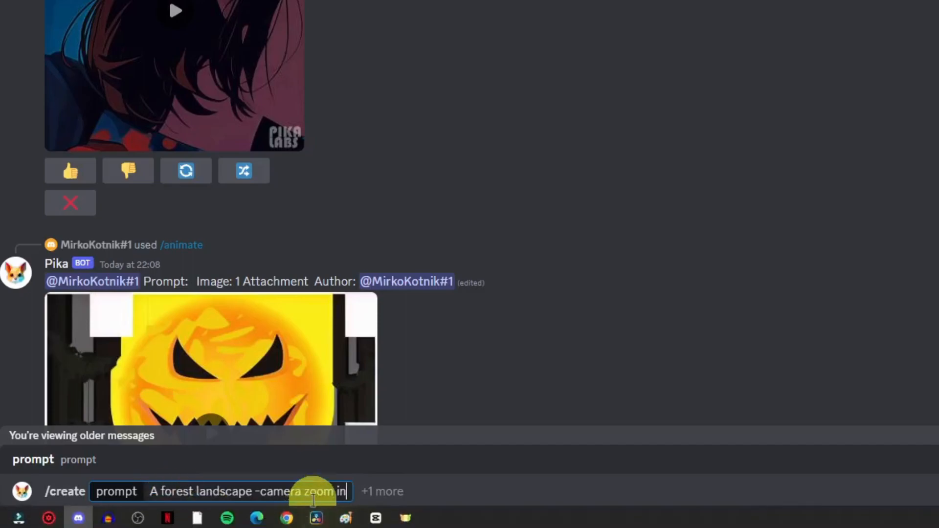
# Try changing the camera movement in the forest prompt from in to out, giving "-camera zoom out".
pyautogui.moveTo(339, 493); pyautogui.dragTo(347, 492)
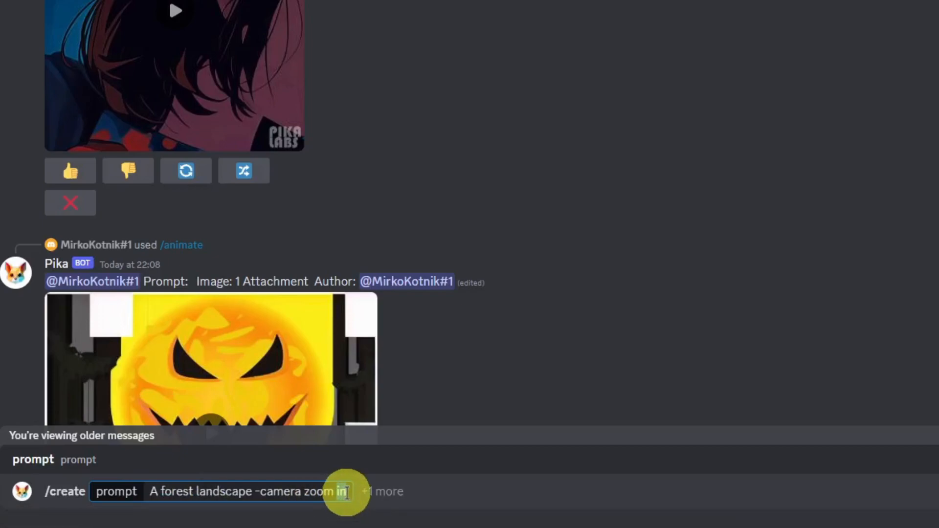
pyautogui.write('out')
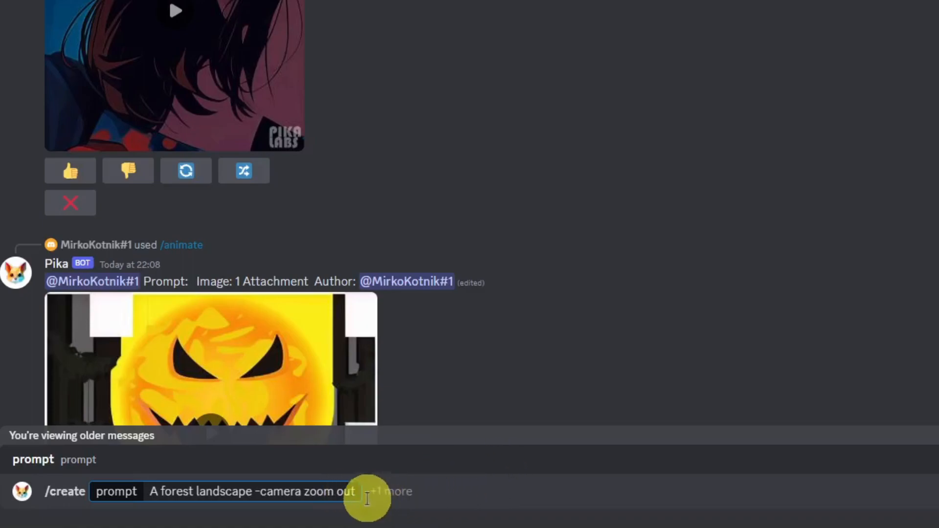
# Set the camera movement in the prompt to "zoom in" and submit the /create command.
pyautogui.moveTo(337, 492); pyautogui.dragTo(355, 490)
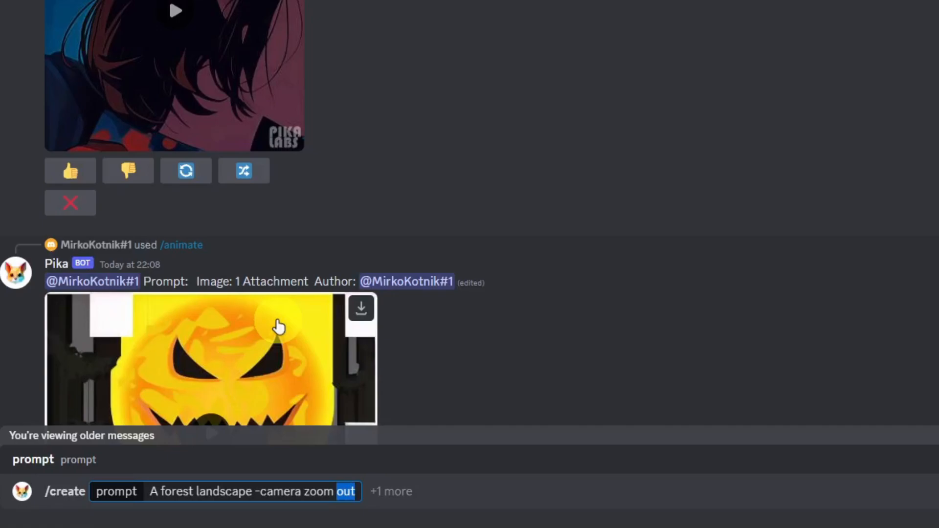
pyautogui.press('BackSpace')
pyautogui.write('in')
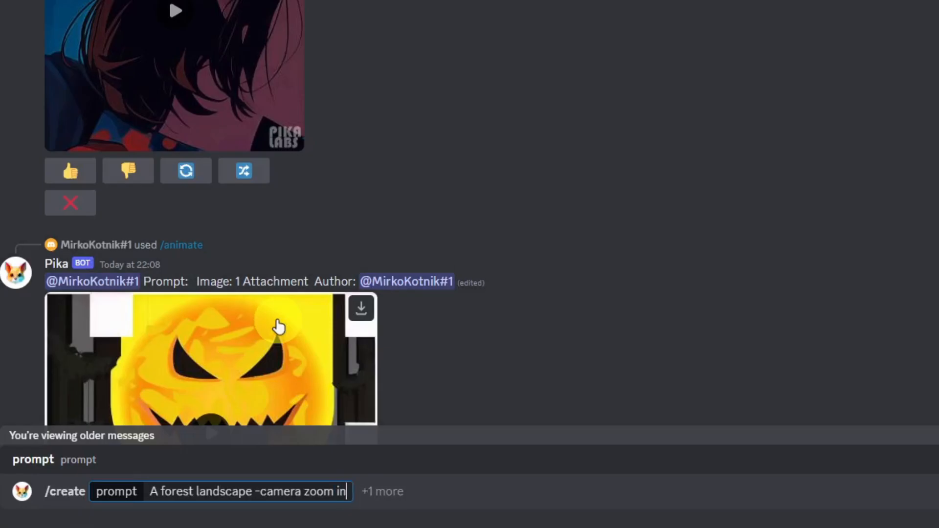
pyautogui.press('Return')
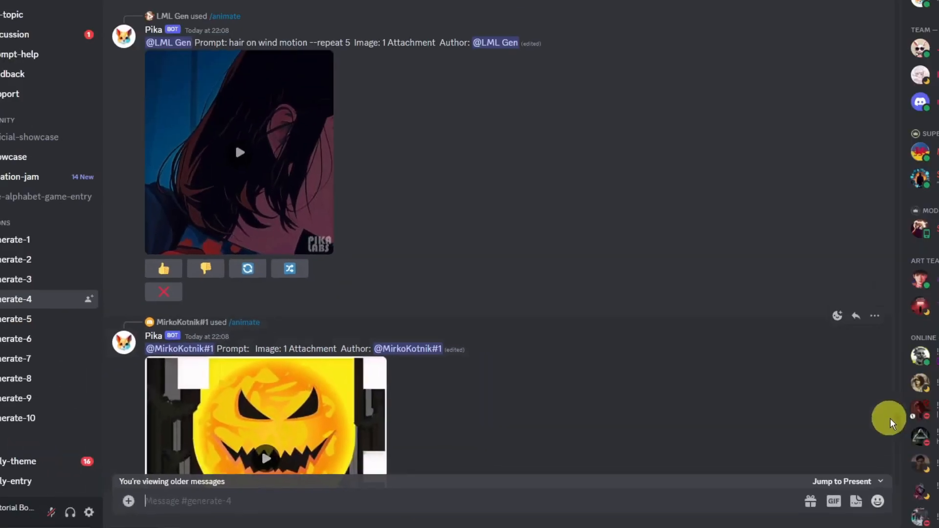
# Start a new /create command in generate-4 with the prompt "A forest landscape -Pan".
pyautogui.moveTo(816, 440); pyautogui.dragTo(815, 486)
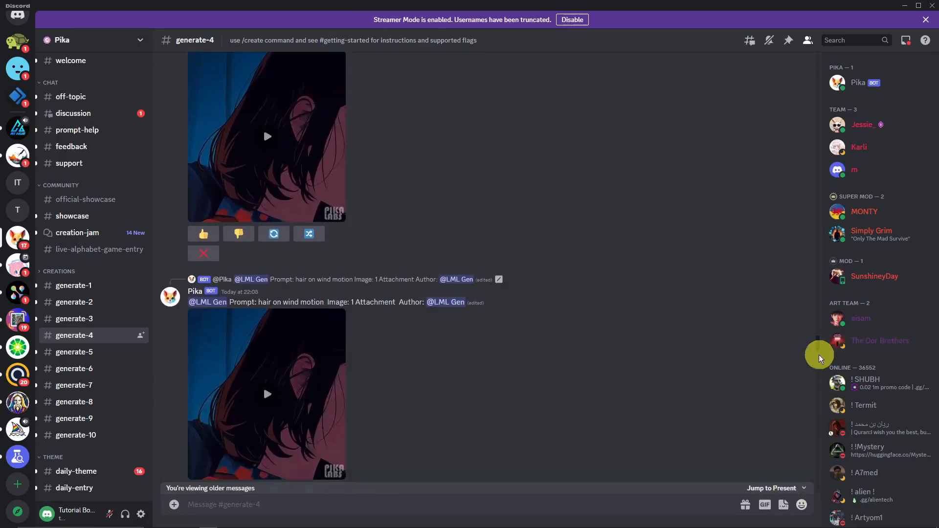
pyautogui.moveTo(816, 347); pyautogui.dragTo(816, 492)
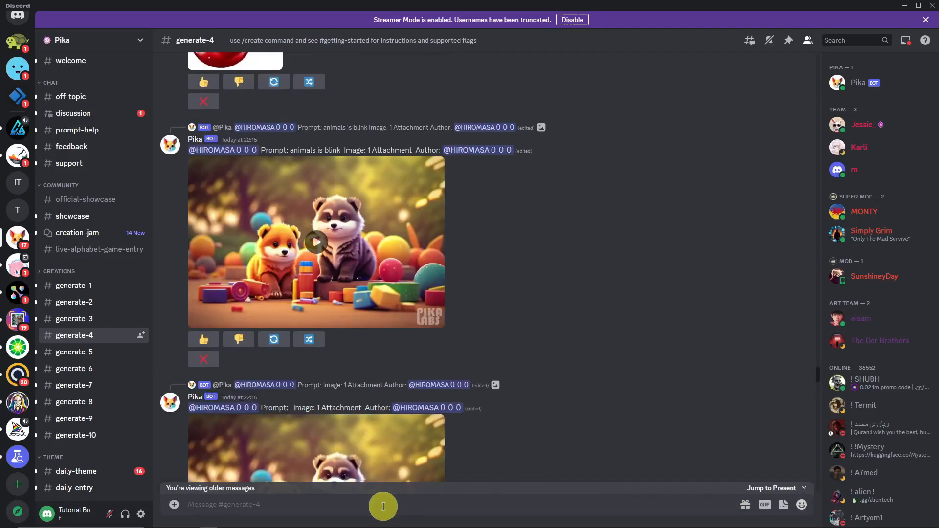
pyautogui.scroll(-10, 404, 472)
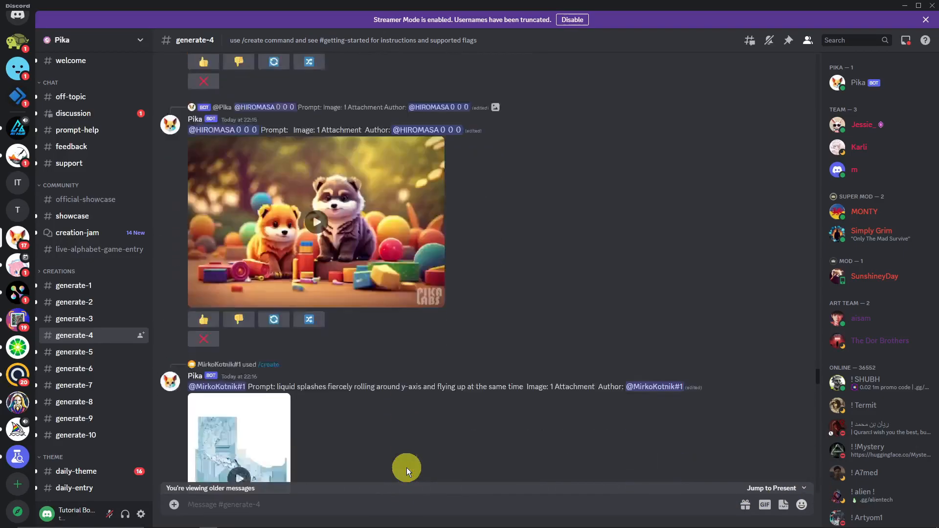
pyautogui.scroll(-5, 406, 470)
pyautogui.moveTo(817, 381); pyautogui.dragTo(815, 497)
pyautogui.moveTo(819, 409); pyautogui.dragTo(820, 496)
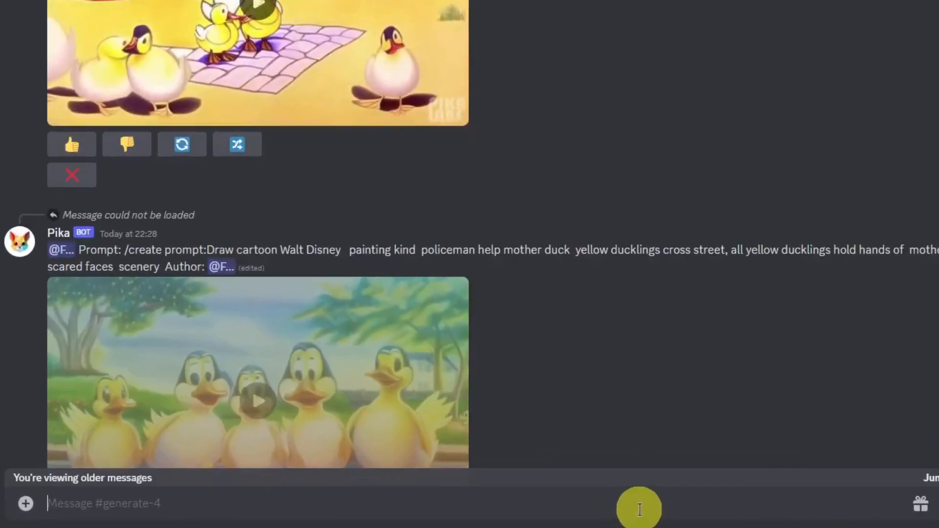
pyautogui.write('/')
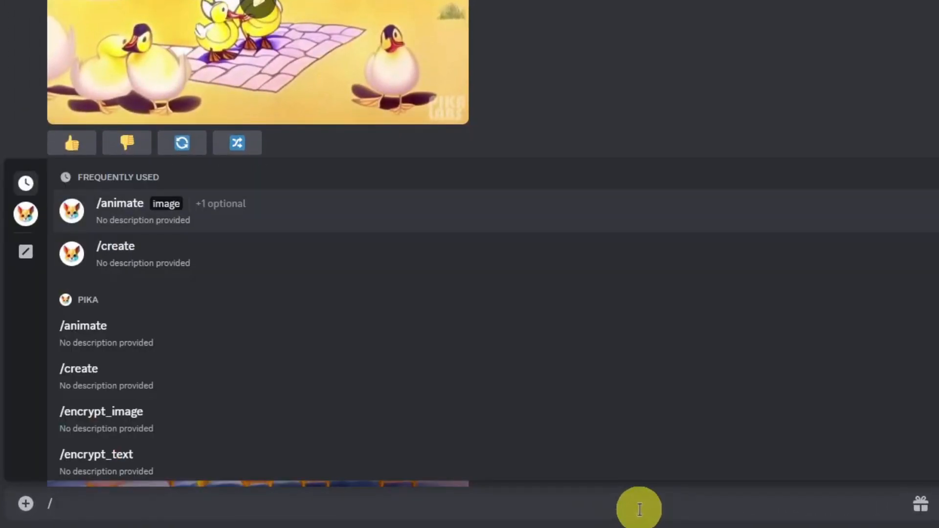
pyautogui.write('create')
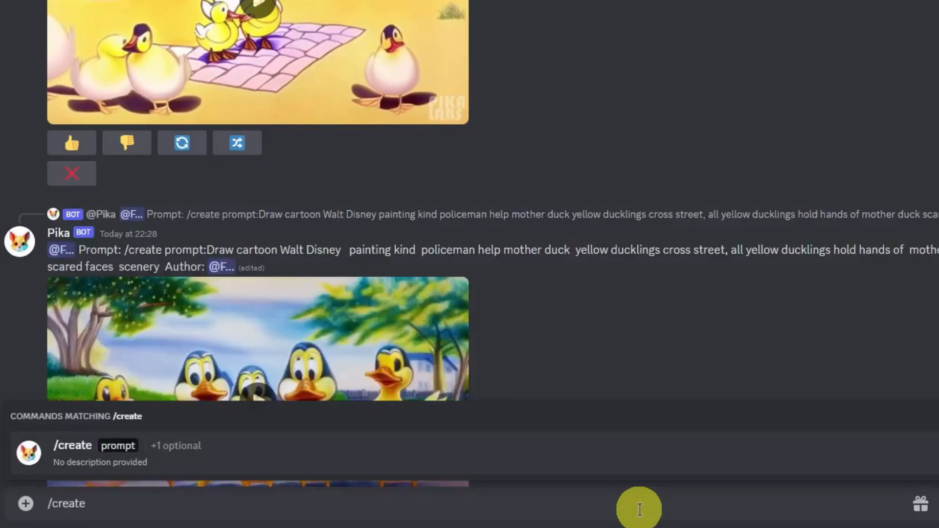
pyautogui.press('Tab')
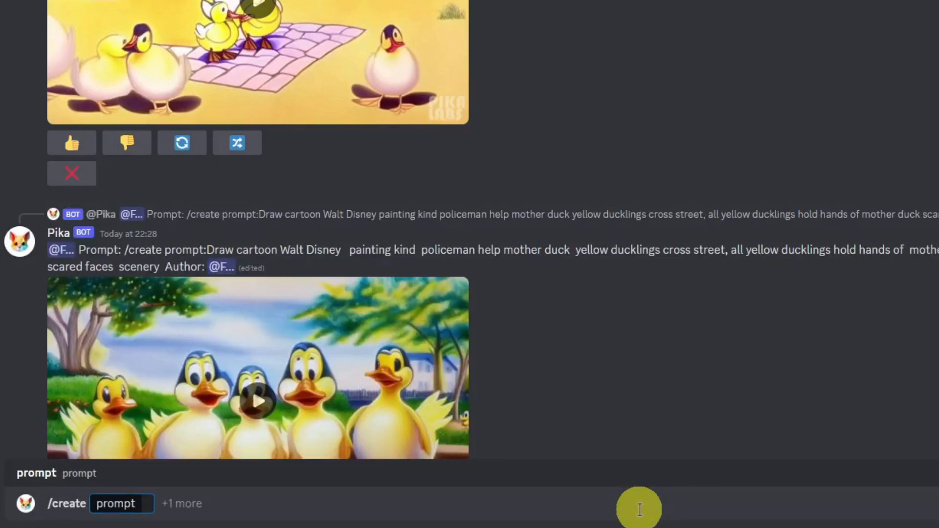
pyautogui.write('A forest')
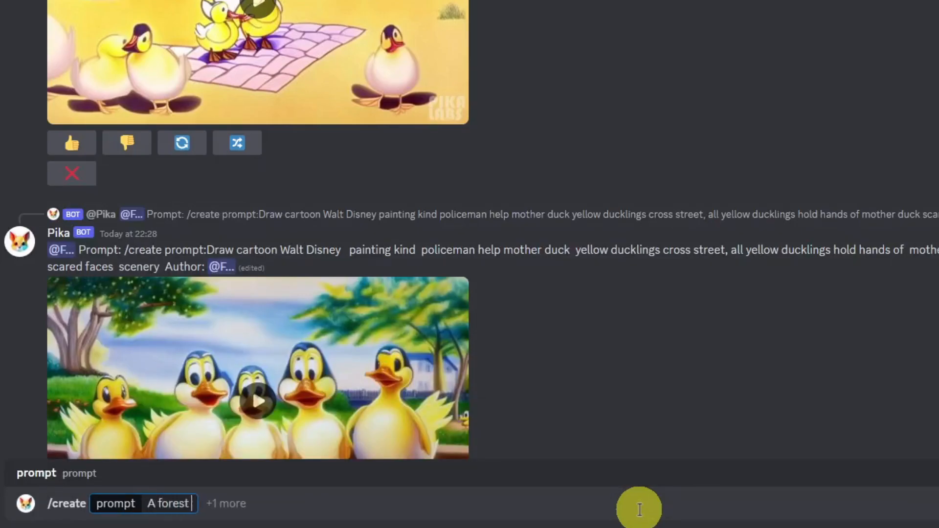
pyautogui.write(' landscpae')
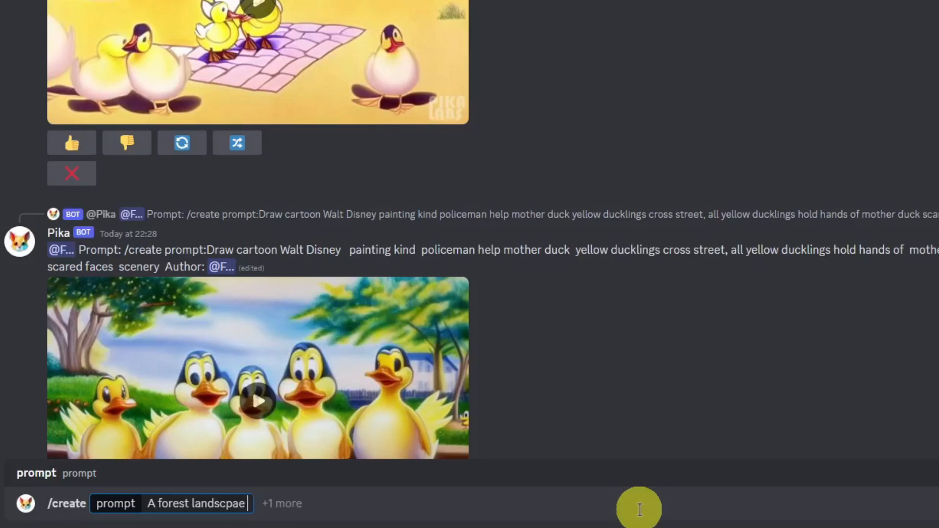
pyautogui.press('BackSpace')
pyautogui.press('BackSpace')
pyautogui.press('BackSpace')
pyautogui.write('ape -Pan')
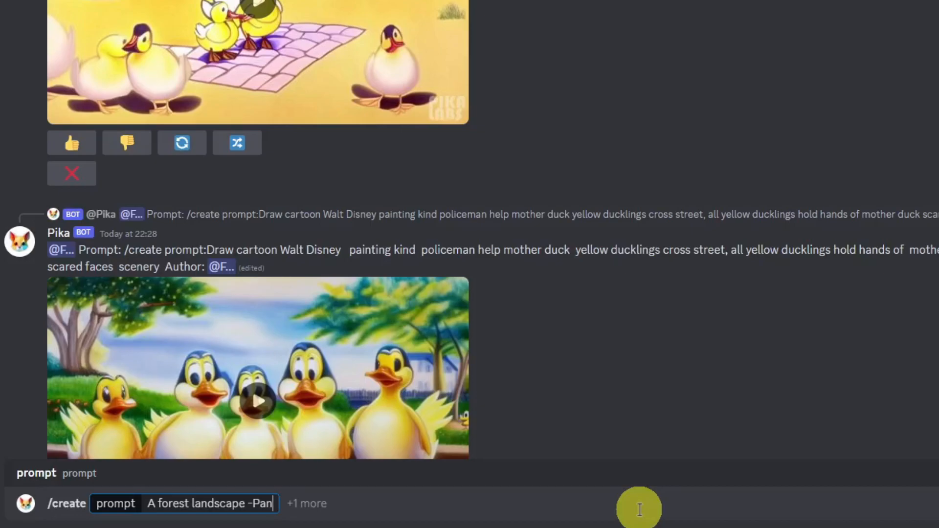
# Try the single pan directions right, up, down and left at the end of the prompt.
pyautogui.write(' right')
pyautogui.press('BackSpace')
pyautogui.press('BackSpace')
pyautogui.press('BackSpace')
pyautogui.press('BackSpace')
pyautogui.press('BackSpace')
pyautogui.write('up')
pyautogui.press('BackSpace')
pyautogui.press('BackSpace')
pyautogui.write('down')
pyautogui.press('BackSpace')
pyautogui.press('BackSpace')
pyautogui.press('BackSpace')
pyautogui.press('BackSpace')
pyautogui.write('left')
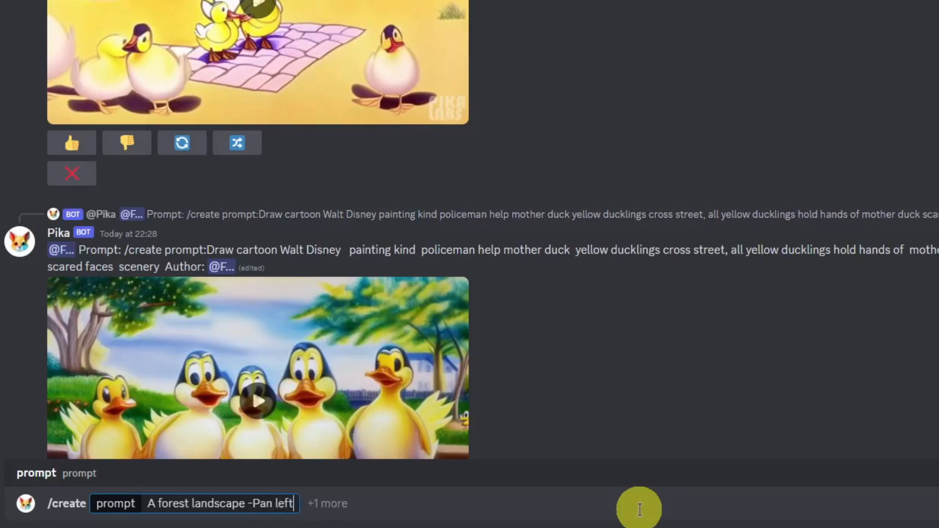
pyautogui.press('BackSpace')
pyautogui.press('BackSpace')
pyautogui.press('BackSpace')
pyautogui.press('BackSpace')
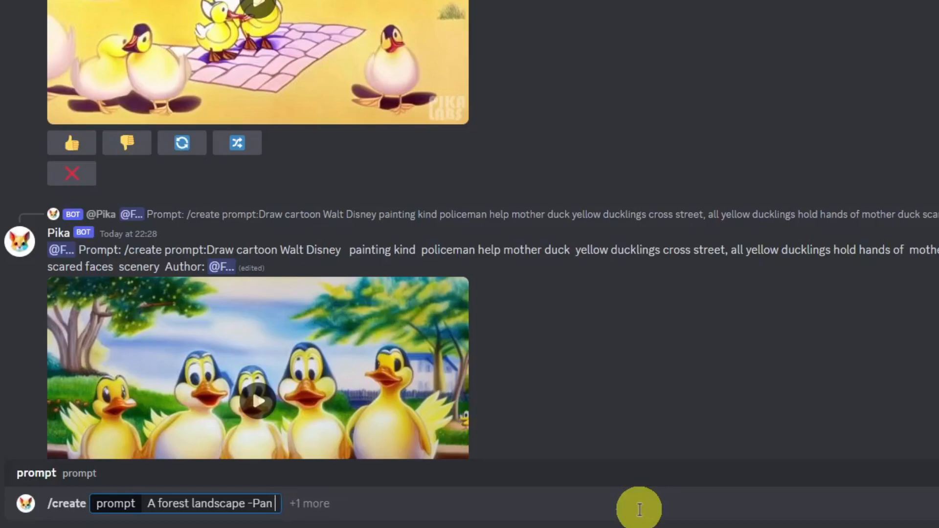
# Try the combined pan directions "right down" and "right left" at the end of the prompt.
pyautogui.write('right down')
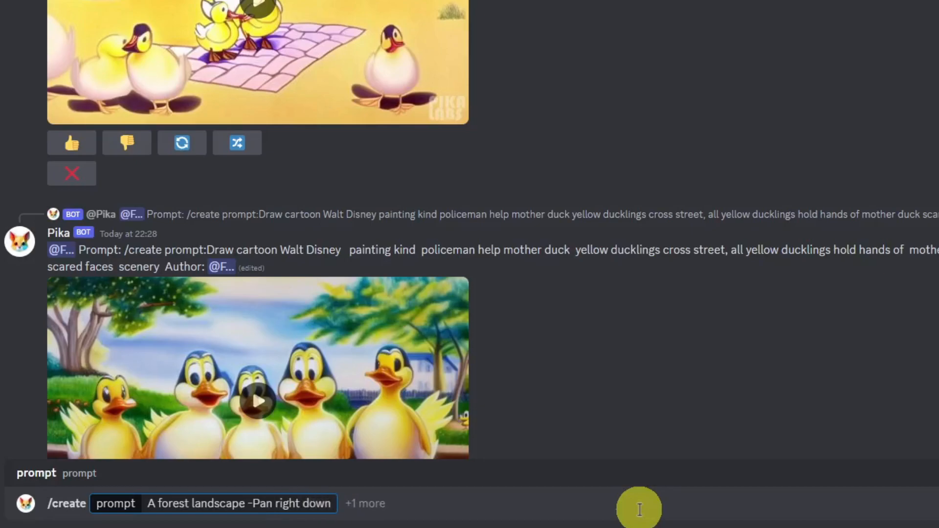
pyautogui.press('BackSpace')
pyautogui.press('BackSpace')
pyautogui.press('BackSpace')
pyautogui.press('BackSpace')
pyautogui.press('BackSpace')
pyautogui.write('left')
pyautogui.press('BackSpace')
pyautogui.press('BackSpace')
pyautogui.press('BackSpace')
pyautogui.press('BackSpace')
pyautogui.press('BackSpace')
pyautogui.press('BackSpace')
pyautogui.press('BackSpace')
pyautogui.press('BackSpace')
pyautogui.press('BackSpace')
pyautogui.press('BackSpace')
pyautogui.press('BackSpace')
# Complete the prompt with the pan direction "up right" and submit the /create command.
pyautogui.write('uo')
pyautogui.press('BackSpace')
pyautogui.write('p down')
pyautogui.press('BackSpace')
pyautogui.press('BackSpace')
pyautogui.press('BackSpace')
pyautogui.press('BackSpace')
pyautogui.write('right')
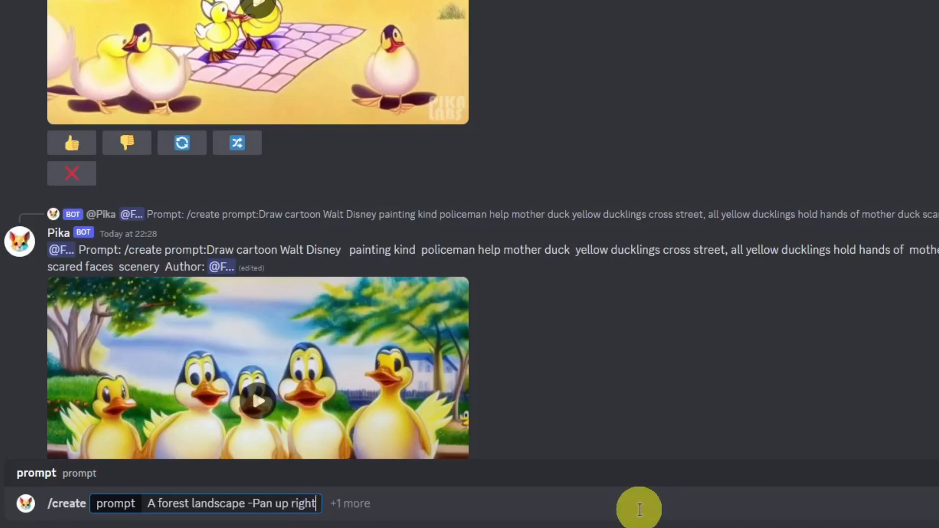
pyautogui.press('Return')
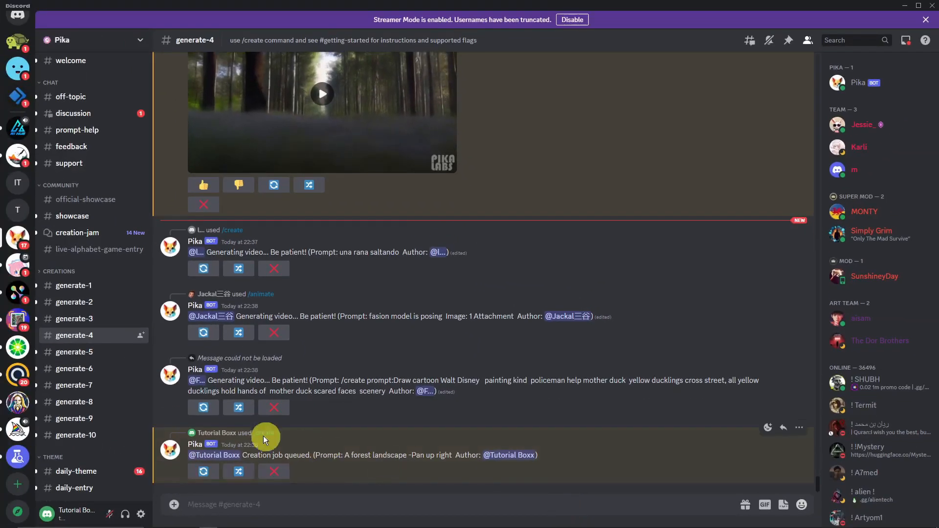
# Play the generated "camera zoom in" forest video and check on the "Pan up right" job.
pyautogui.scroll(3, 365, 426)
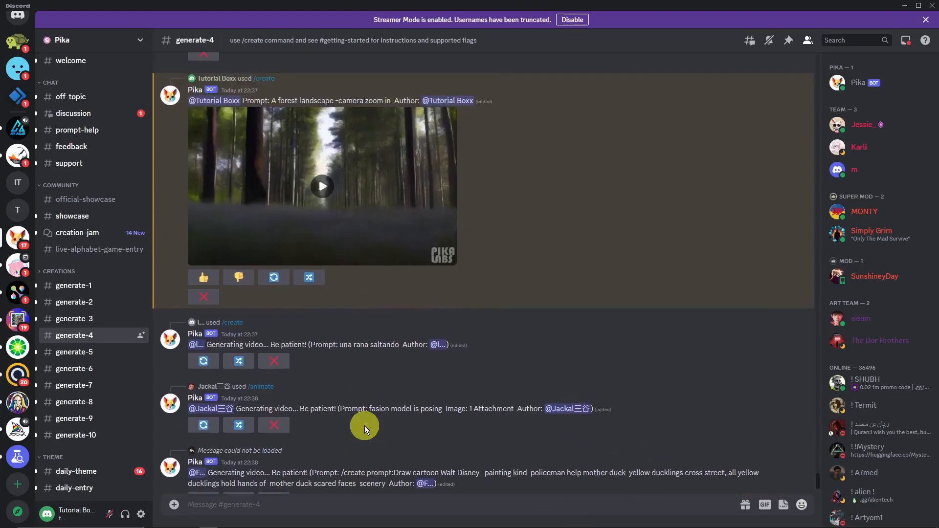
pyautogui.scroll(1, 364, 425)
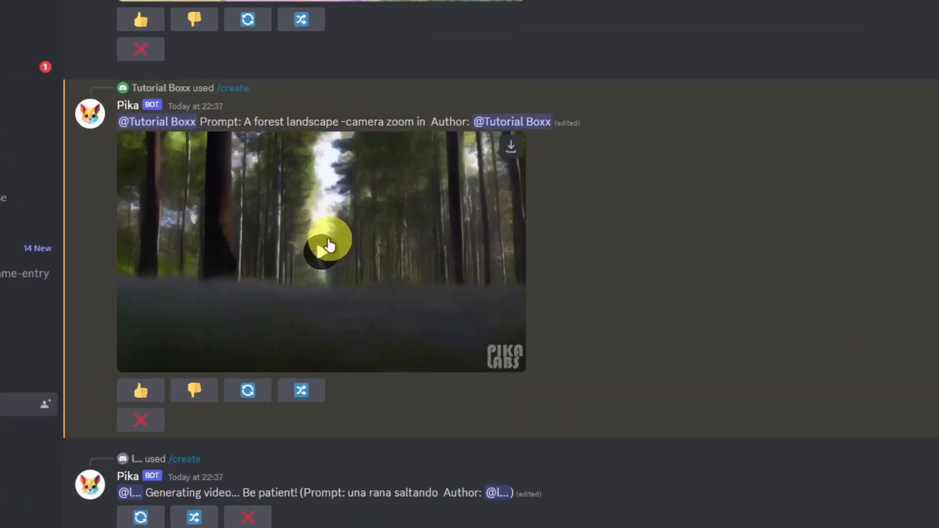
pyautogui.click(329, 245)
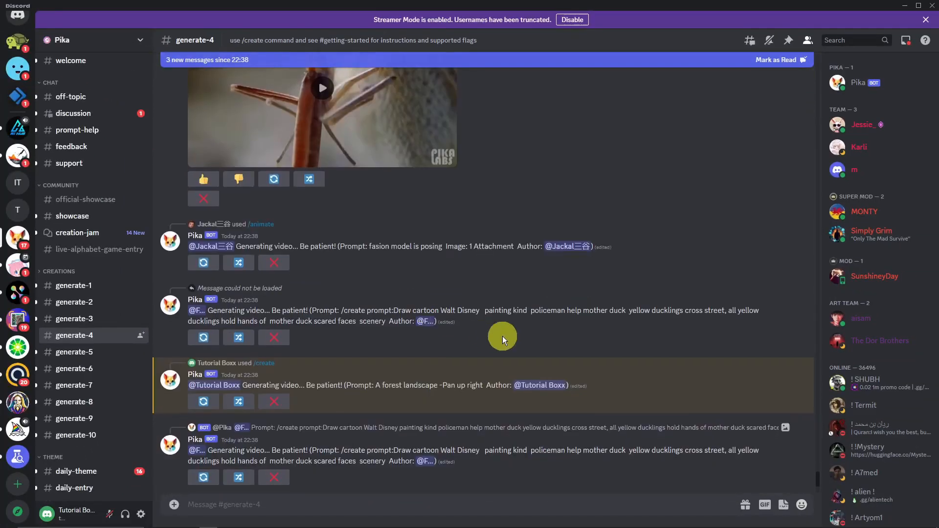
pyautogui.scroll(2, 336, 215)
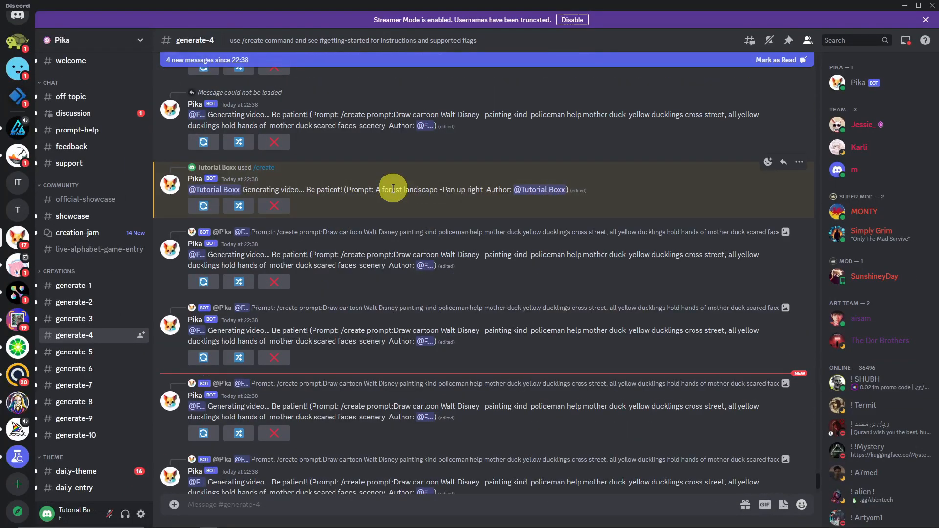
# Start an /animate command with Sample.png as the image and add the optional prompt.
pyautogui.click(399, 503)
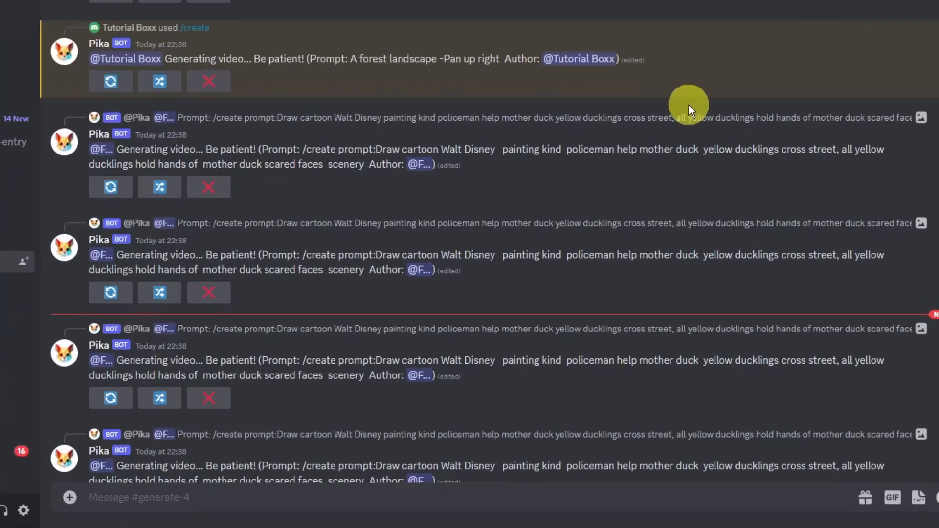
pyautogui.write('/animate')
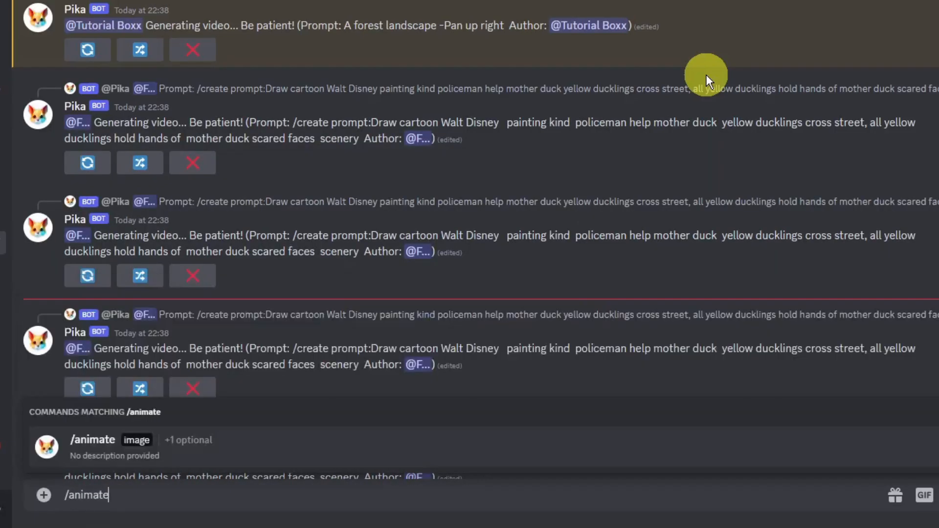
pyautogui.press('Return')
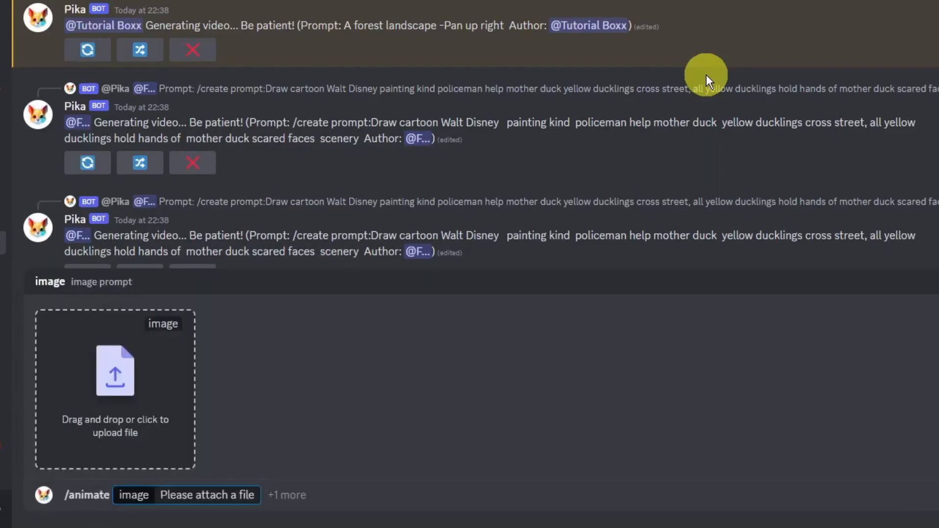
pyautogui.click(113, 372)
pyautogui.doubleClick(443, 96)
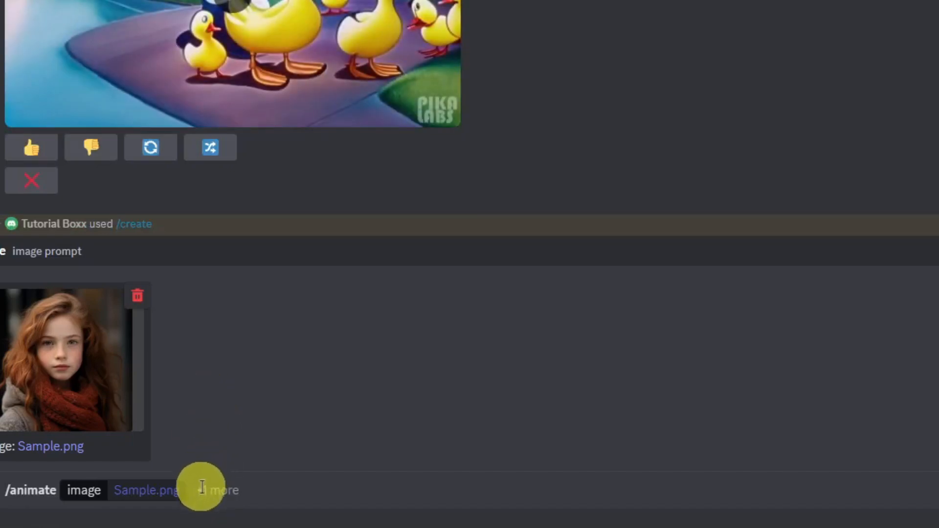
pyautogui.click(199, 487)
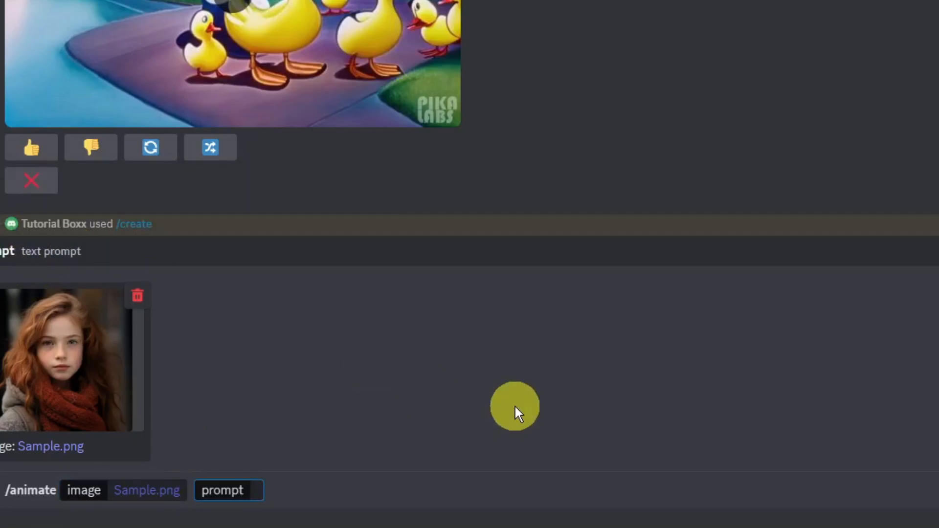
# Enter "-camera zoom in -motion" as the prompt of the /animate command.
pyautogui.write('2')
pyautogui.press('BackSpace')
pyautogui.write('-')
pyautogui.write('camera zoom in')
pyautogui.write(' -')
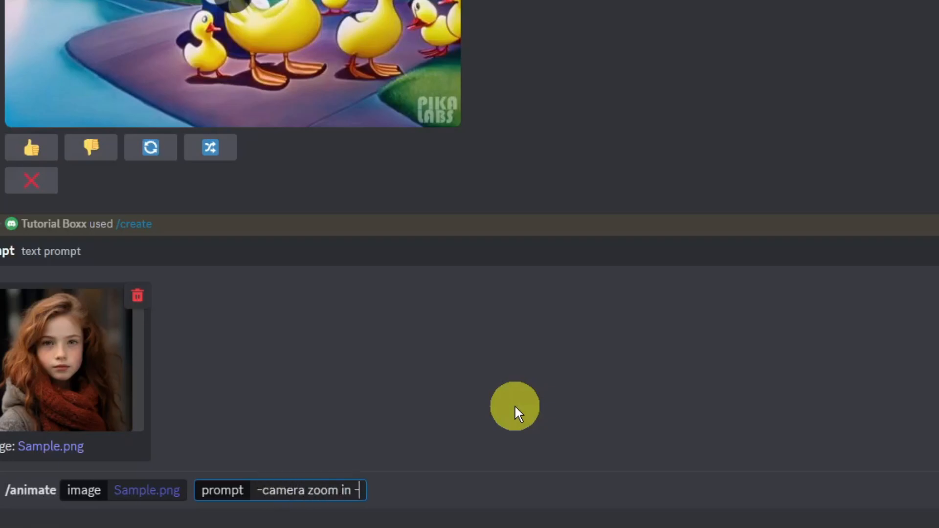
pyautogui.write('motion ')
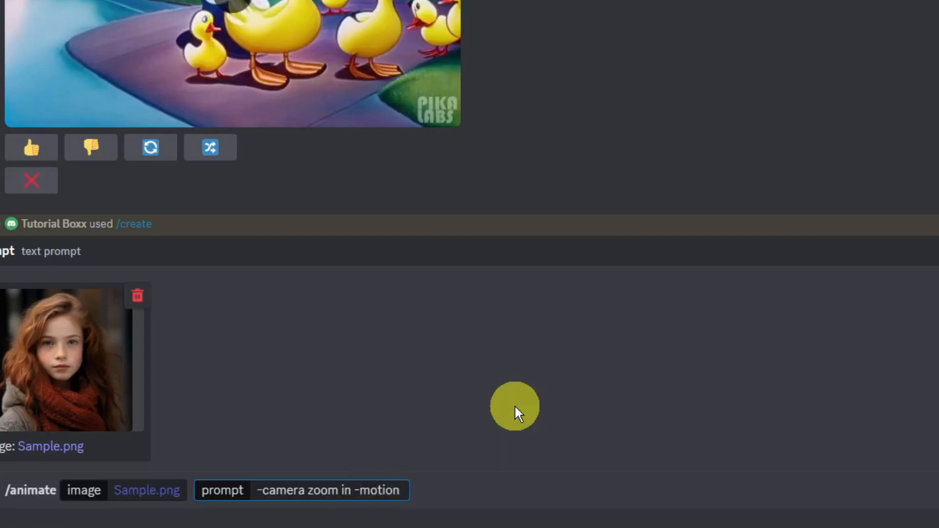
# Complete the prompt with a motion value of 4 and submit the /animate command.
pyautogui.write('0')
pyautogui.press('BackSpace')
pyautogui.press('BackSpace')
pyautogui.write('4')
pyautogui.press('BackSpace')
pyautogui.write('4')
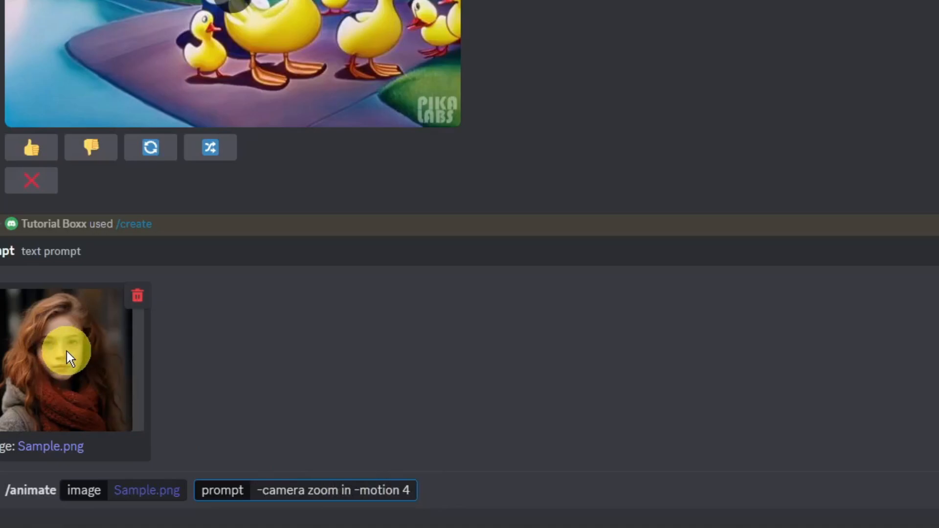
pyautogui.moveTo(403, 489); pyautogui.dragTo(414, 489)
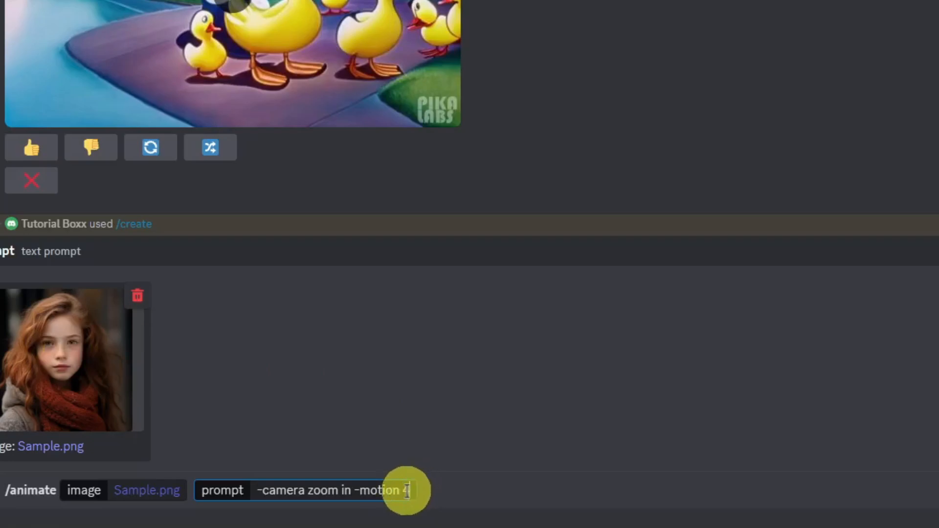
pyautogui.press('Return')
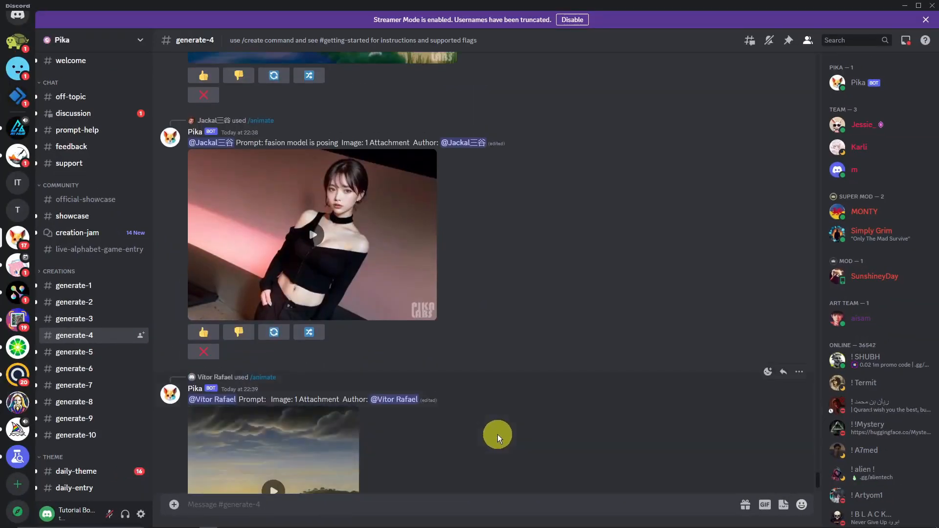
# Find the generated "Pan up right" forest video in the channel and replay it.
pyautogui.scroll(5, 497, 434)
pyautogui.scroll(-3, 498, 435)
pyautogui.scroll(6, 497, 434)
pyautogui.scroll(17, 497, 434)
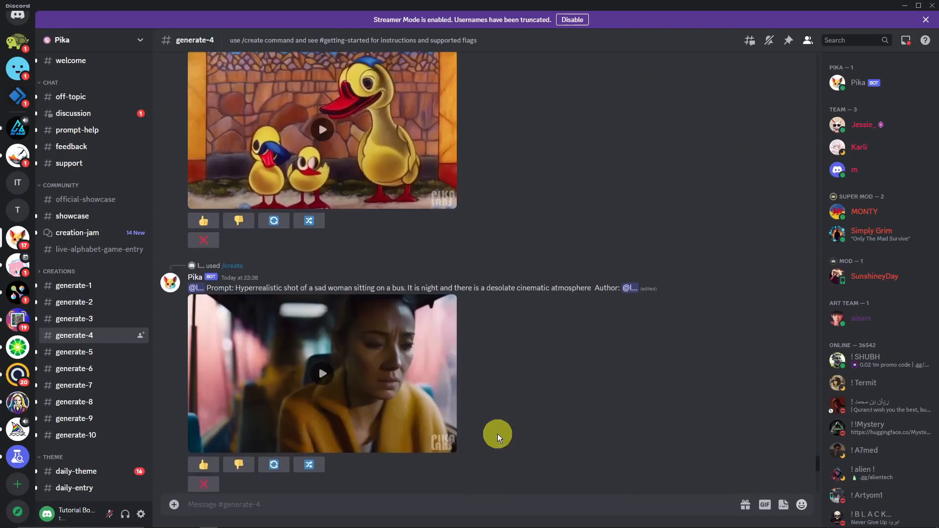
pyautogui.scroll(-1, 497, 434)
pyautogui.moveTo(818, 459); pyautogui.dragTo(818, 445)
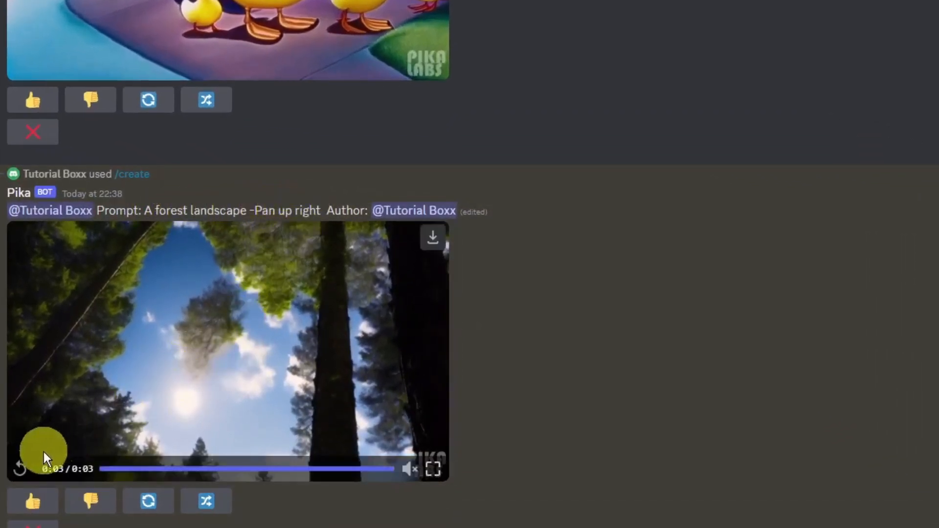
pyautogui.click(19, 467)
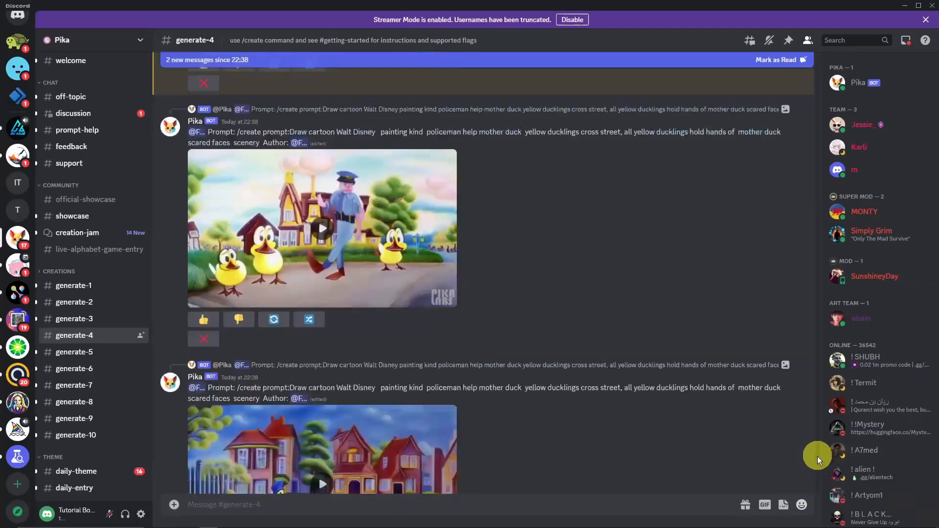
# Return to the latest messages and start another /animate command with Sample.png and the optional prompt.
pyautogui.moveTo(817, 456); pyautogui.dragTo(799, 491)
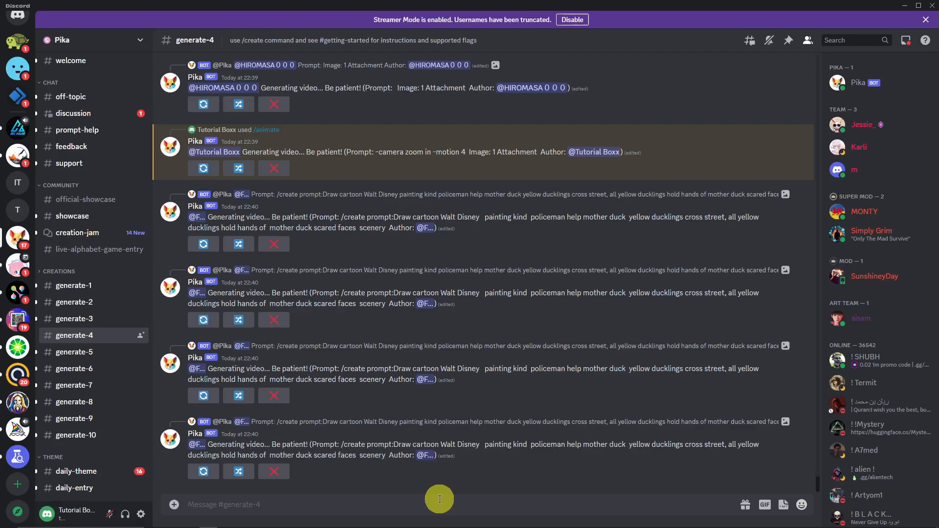
pyautogui.write('/animate')
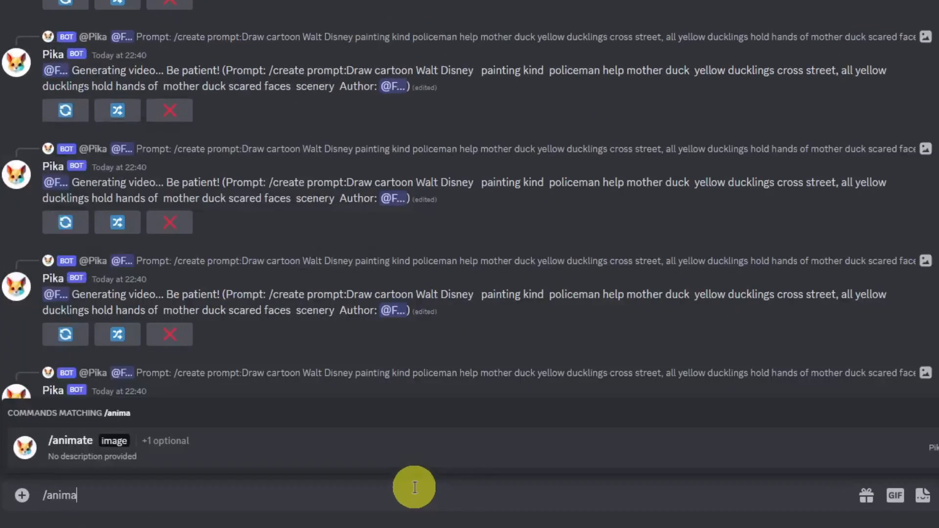
pyautogui.press('Return')
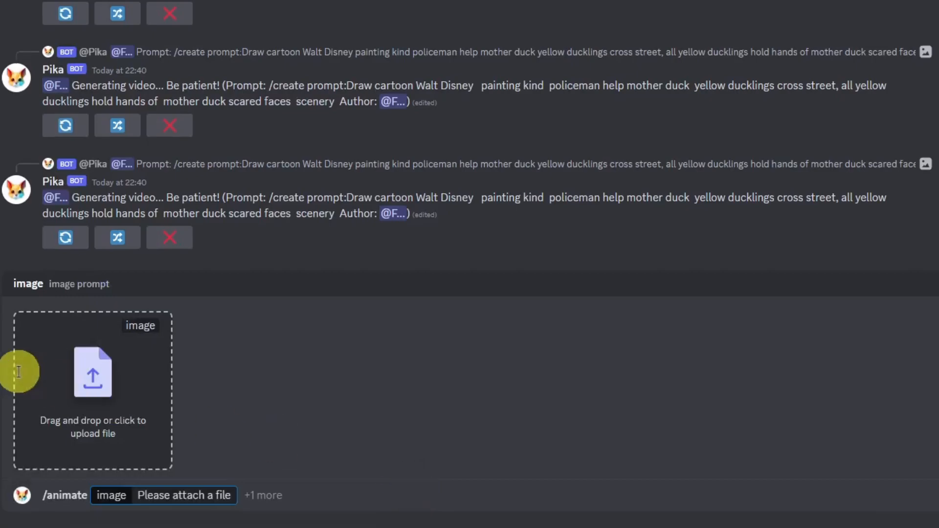
pyautogui.click(67, 370)
pyautogui.press('Return')
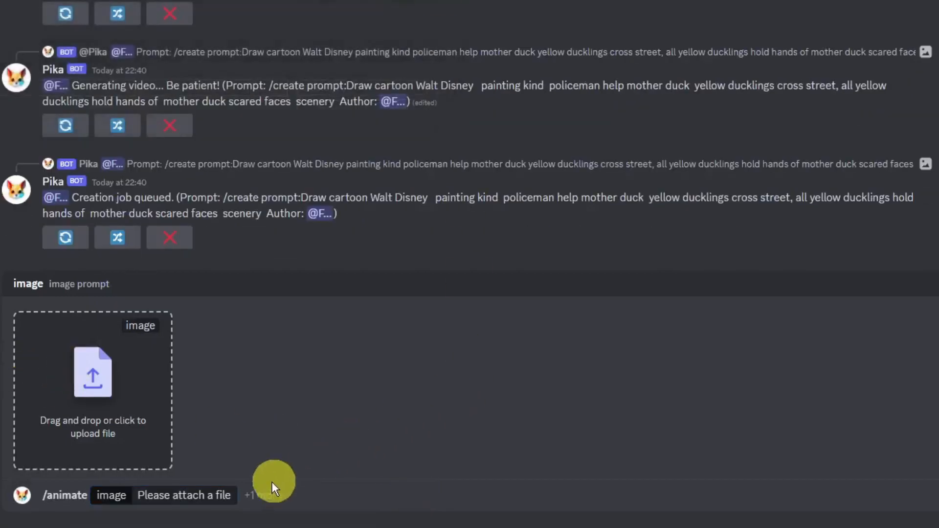
pyautogui.click(242, 484)
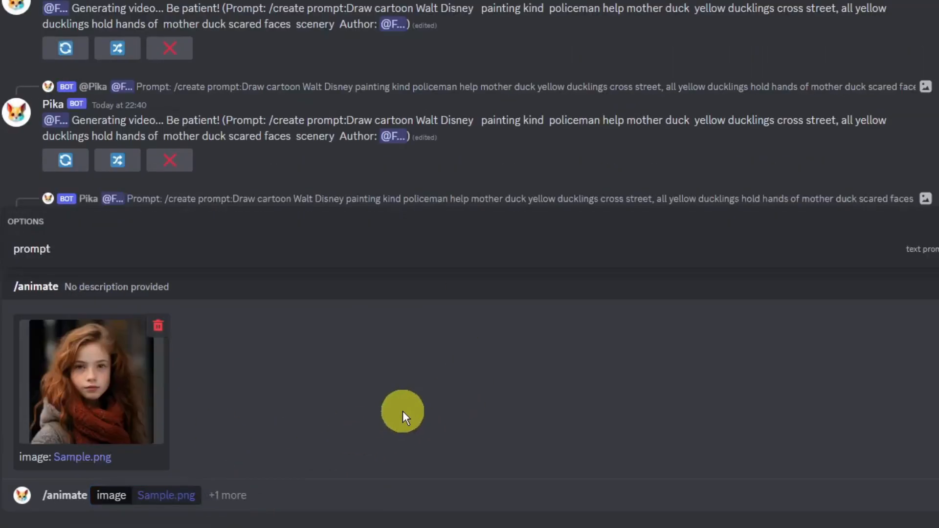
pyautogui.click(30, 250)
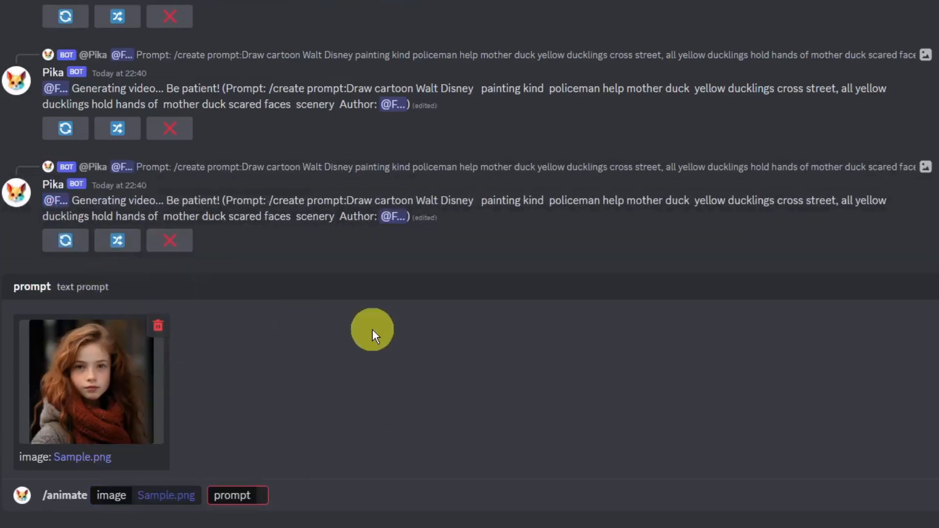
pyautogui.click(248, 494)
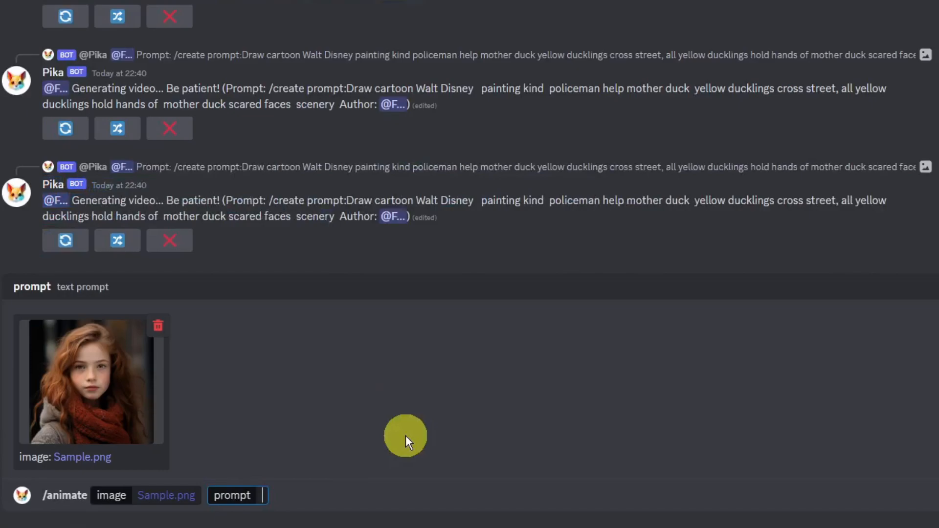
# Enter "-camera rotate clockwise" as the prompt of the /animate command.
pyautogui.write('camera')
pyautogui.press('BackSpace')
pyautogui.press('BackSpace')
pyautogui.press('BackSpace')
pyautogui.press('BackSpace')
pyautogui.press('BackSpace')
pyautogui.press('BackSpace')
pyautogui.write('-camera rotate')
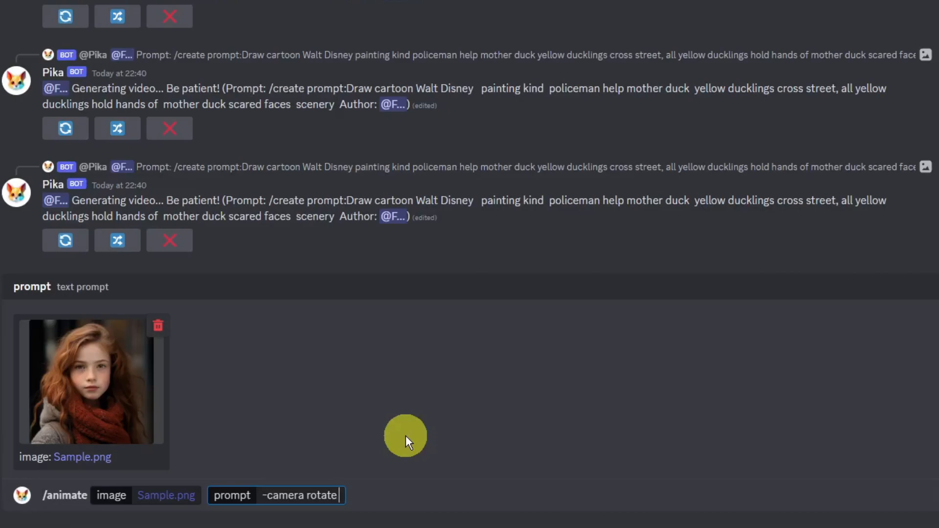
pyautogui.write('clockwise')
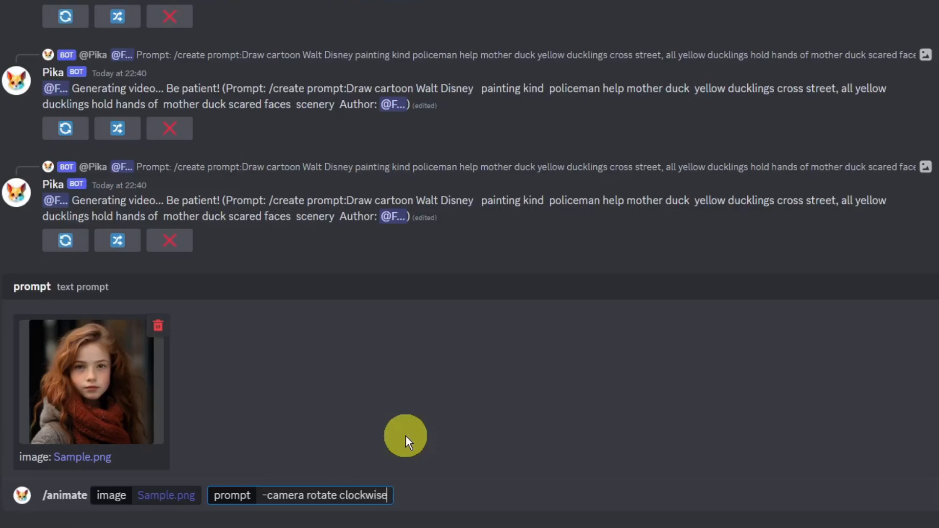
# Shorten the rotation direction in the prompt to "cw".
pyautogui.press('BackSpace')
pyautogui.press('BackSpace')
pyautogui.press('BackSpace')
pyautogui.press('BackSpace')
pyautogui.press('BackSpace')
pyautogui.press('BackSpace')
pyautogui.press('BackSpace')
pyautogui.press('BackSpace')
pyautogui.write('w')
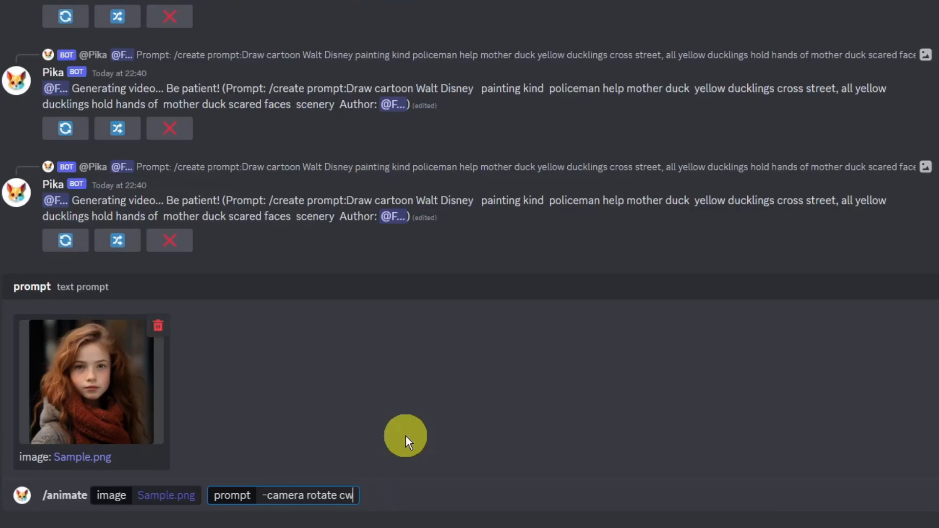
# Try the direction "ccw", change it back to "cw" and submit the /animate command.
pyautogui.press('BackSpace')
pyautogui.write('cw')
pyautogui.press('BackSpace')
pyautogui.press('BackSpace')
pyautogui.write('w')
pyautogui.press('Return')
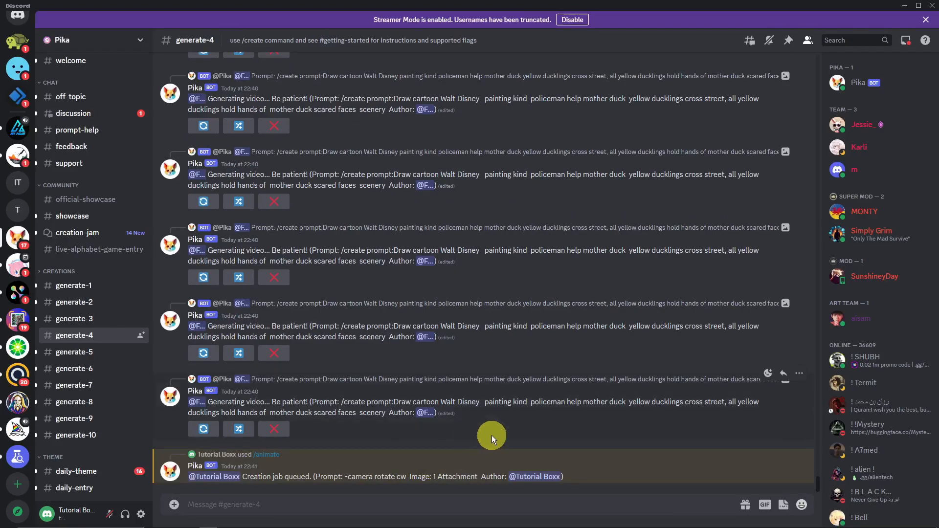
# Find the generated "-camera zoom in -motion 4" portrait video in the channel, play it and replay it.
pyautogui.scroll(1, 486, 439)
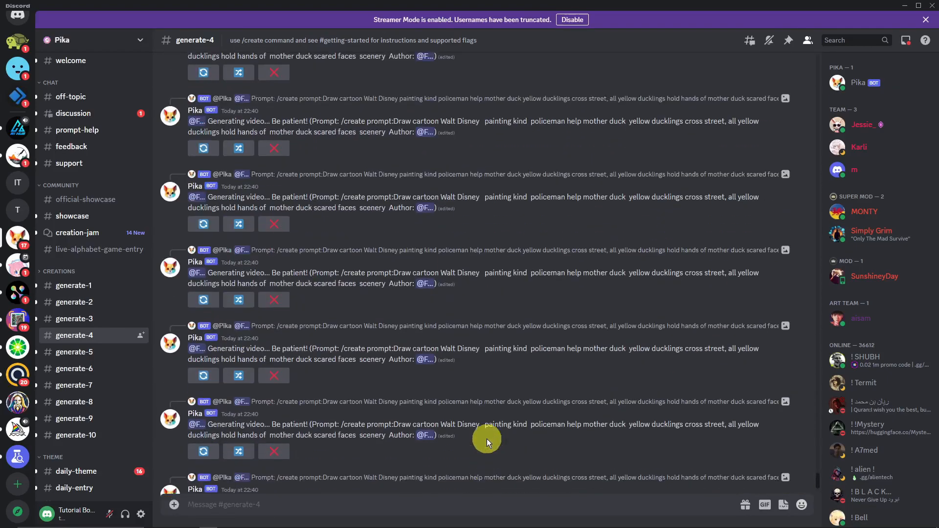
pyautogui.scroll(3, 503, 433)
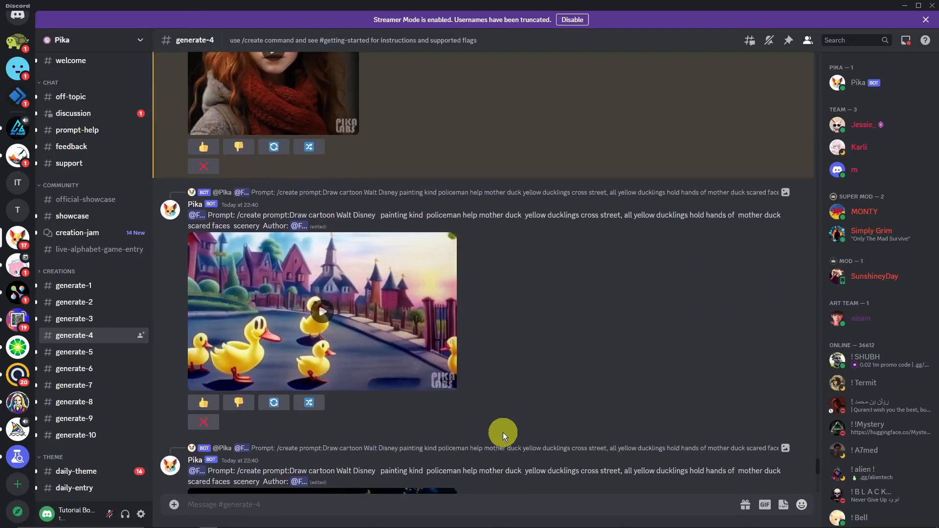
pyautogui.scroll(-1, 503, 432)
pyautogui.scroll(5, 503, 432)
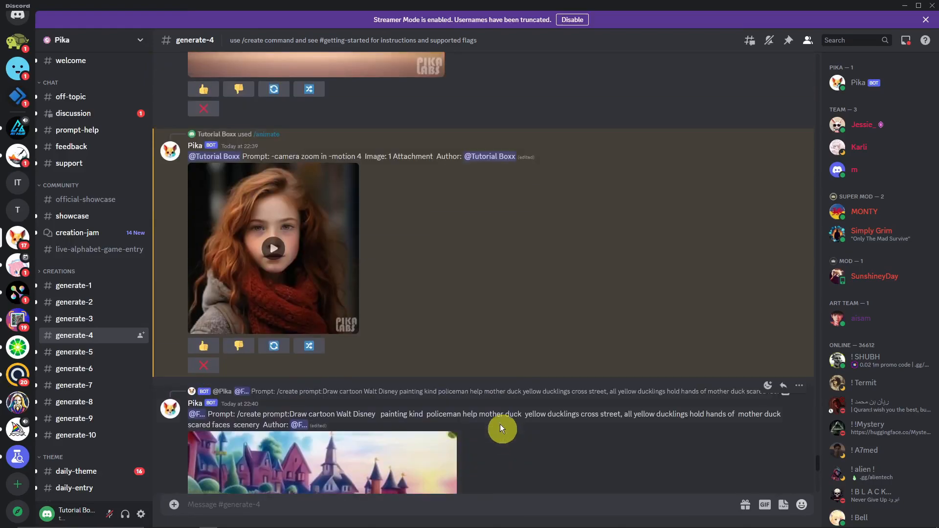
pyautogui.click(275, 254)
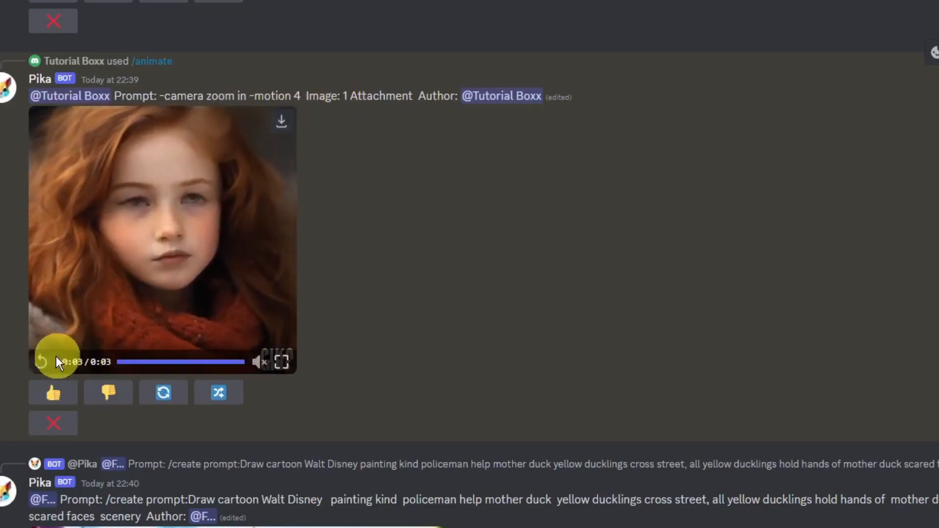
pyautogui.click(39, 360)
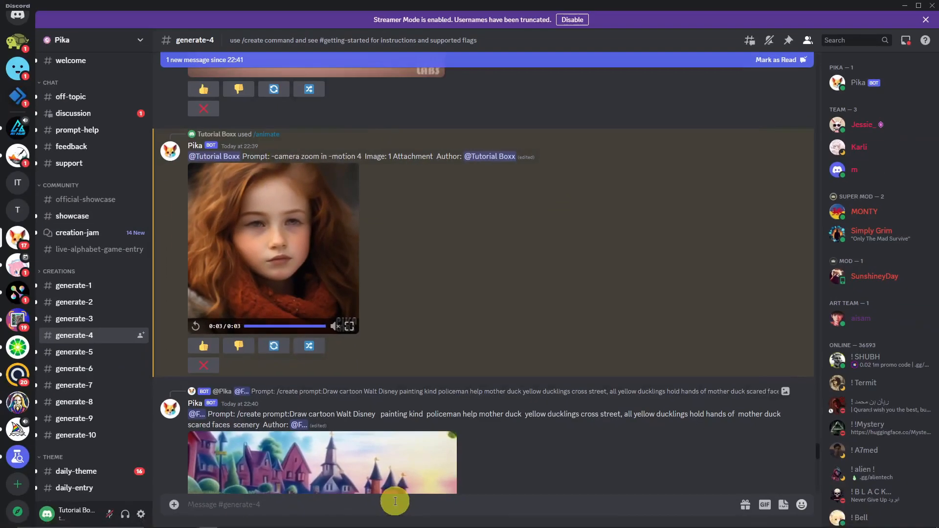
# Start a new /animate command, attach Sample.png as the image and add the optional prompt.
pyautogui.write('/')
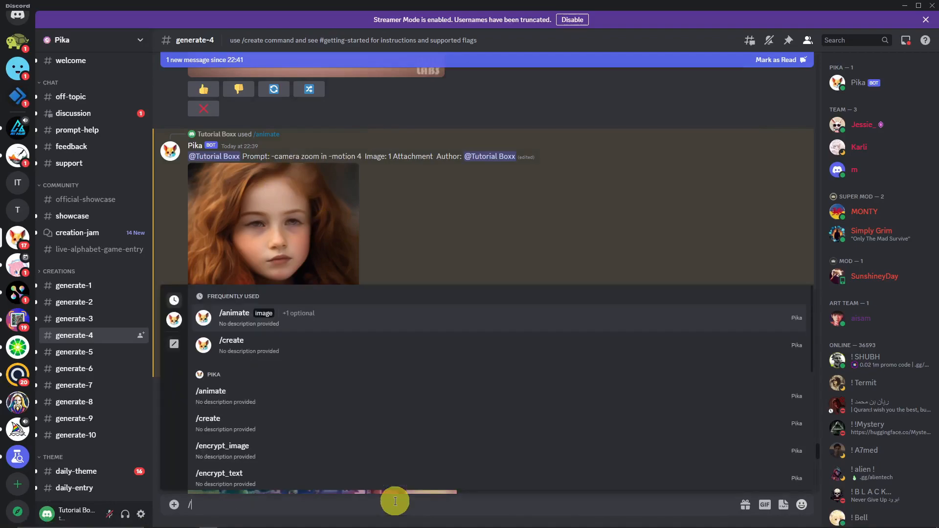
pyautogui.write('an')
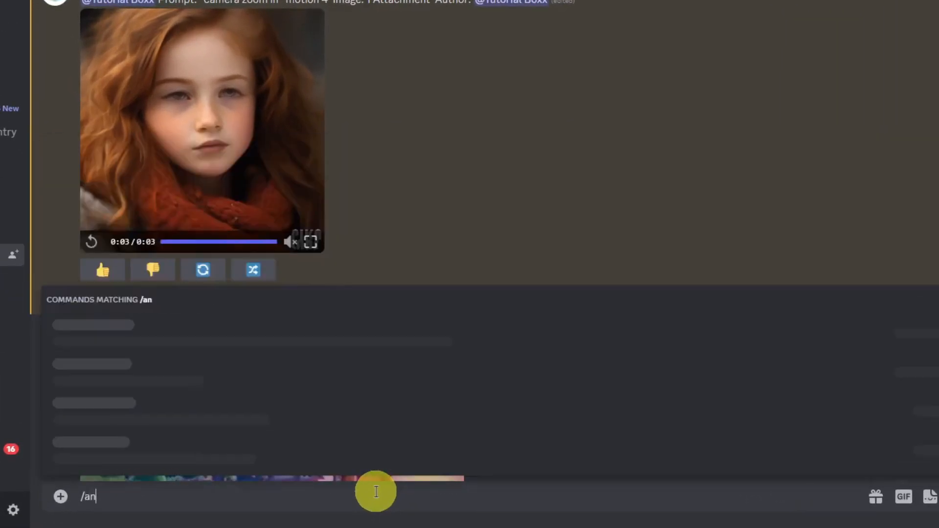
pyautogui.write('imate')
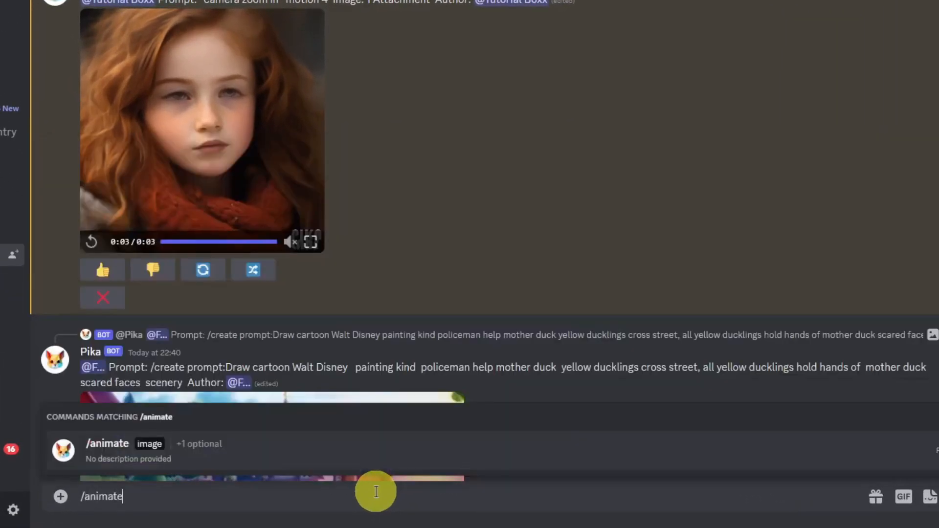
pyautogui.click(239, 449)
pyautogui.click(150, 386)
pyautogui.click(440, 130)
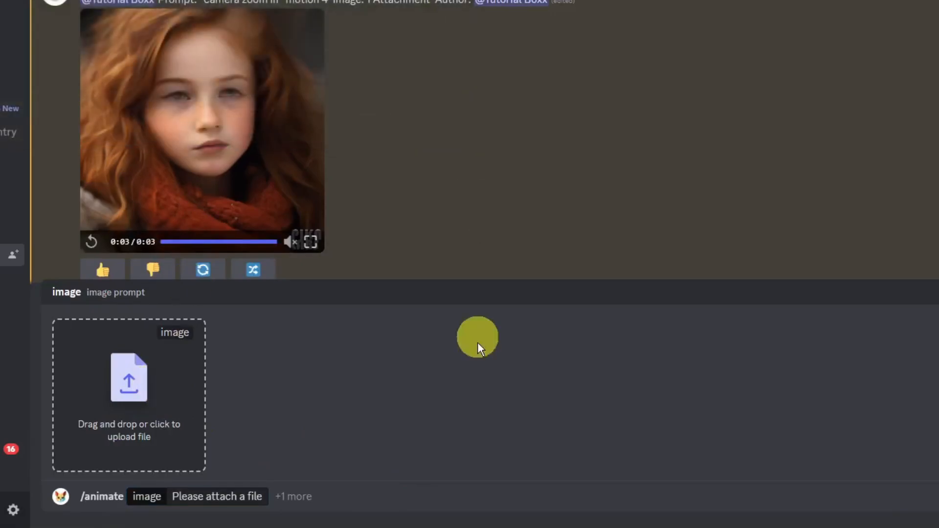
pyautogui.click(252, 494)
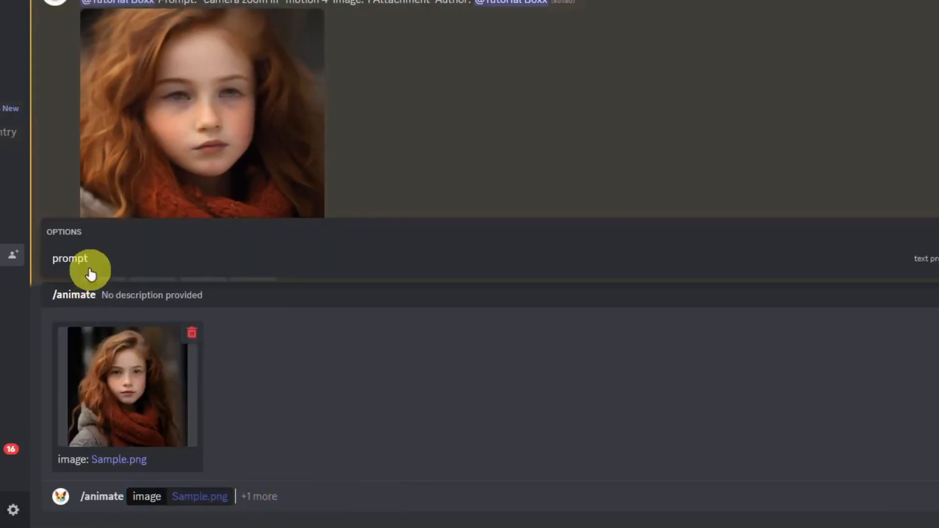
pyautogui.click(92, 274)
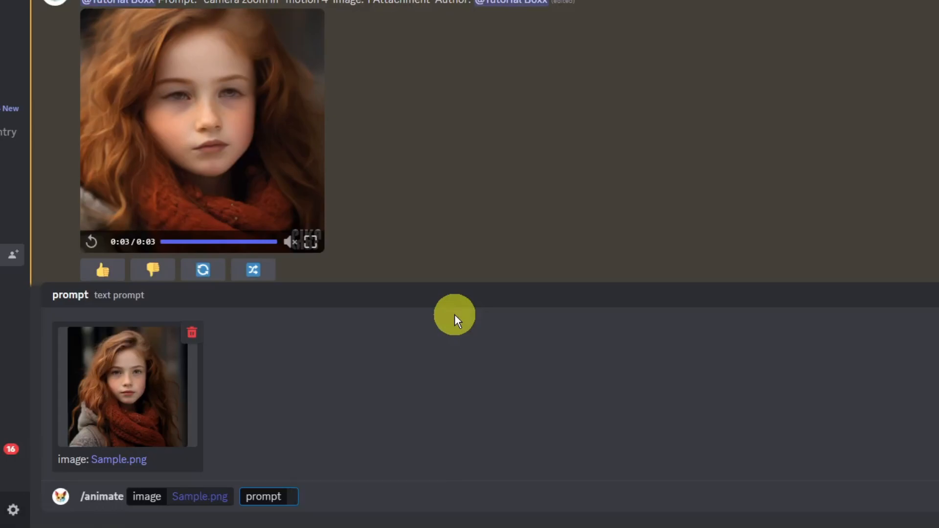
# Enter "-camera zoom in -motion 0" as the prompt for the Sample.png animation and submit the /animate command.
pyautogui.write('came')
pyautogui.press('BackSpace')
pyautogui.press('BackSpace')
pyautogui.press('BackSpace')
pyautogui.press('BackSpace')
pyautogui.write('-camera ')
pyautogui.write('zoom in')
pyautogui.write(' -motion 4')
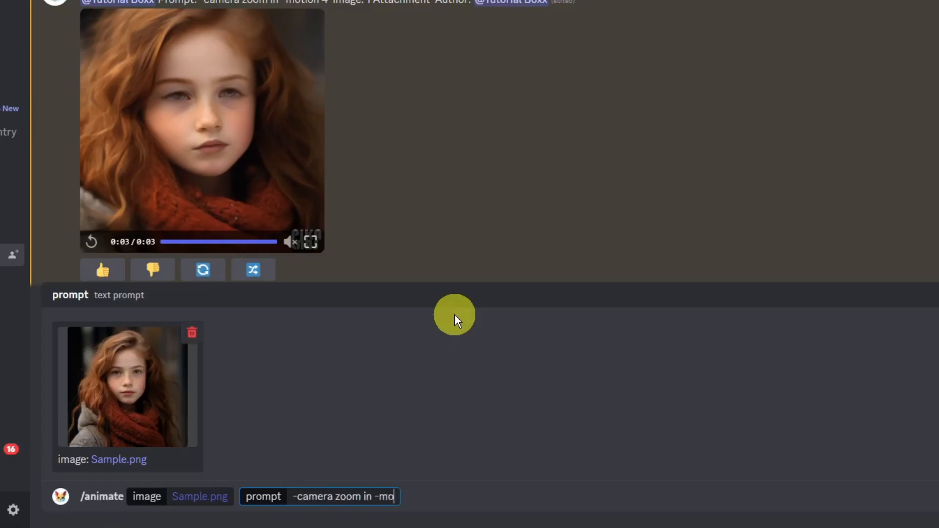
pyautogui.press('Return')
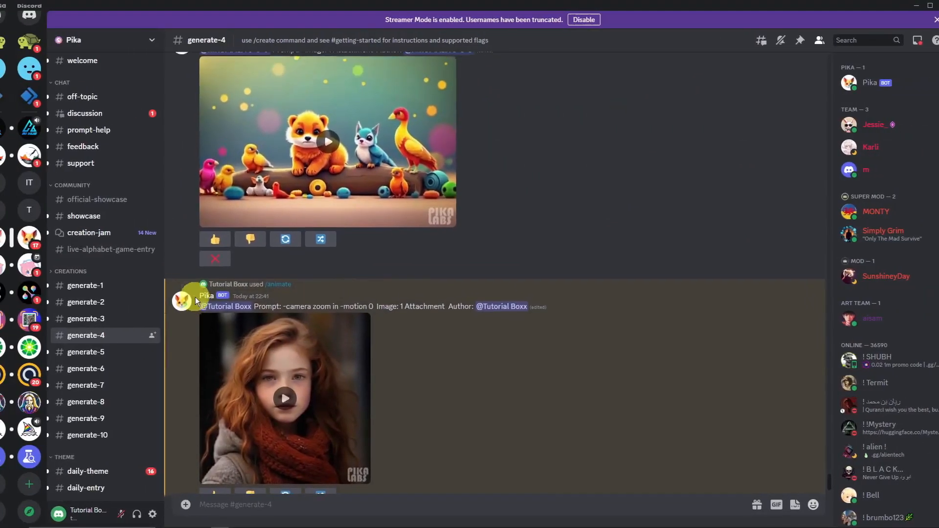
# Find the generated "-camera rotate cw" portrait video in the channel, play it in full screen and exit full screen.
pyautogui.scroll(6, 205, 294)
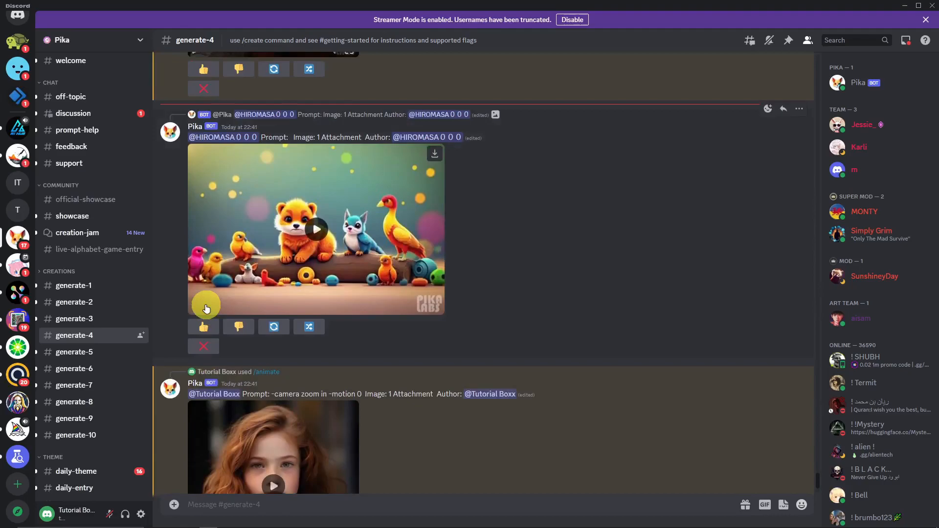
pyautogui.scroll(1, 224, 287)
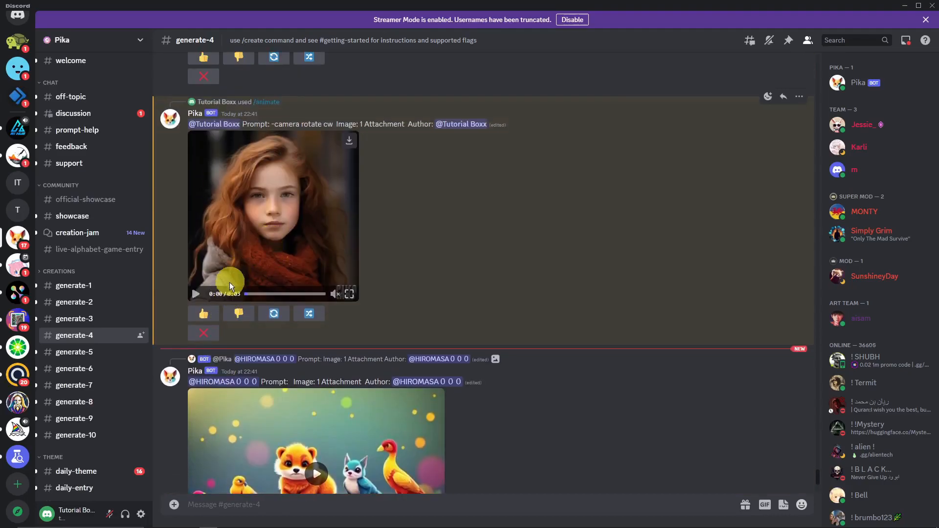
pyautogui.click(356, 296)
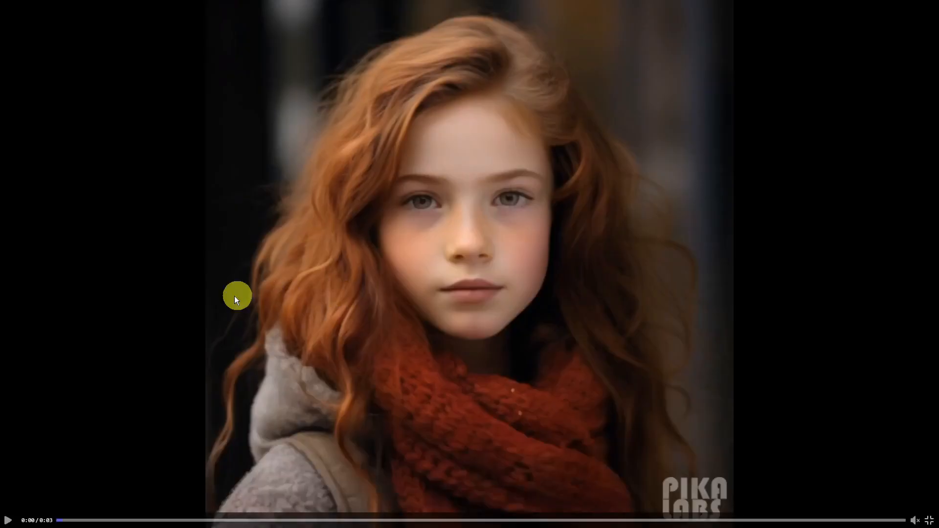
pyautogui.click(9, 520)
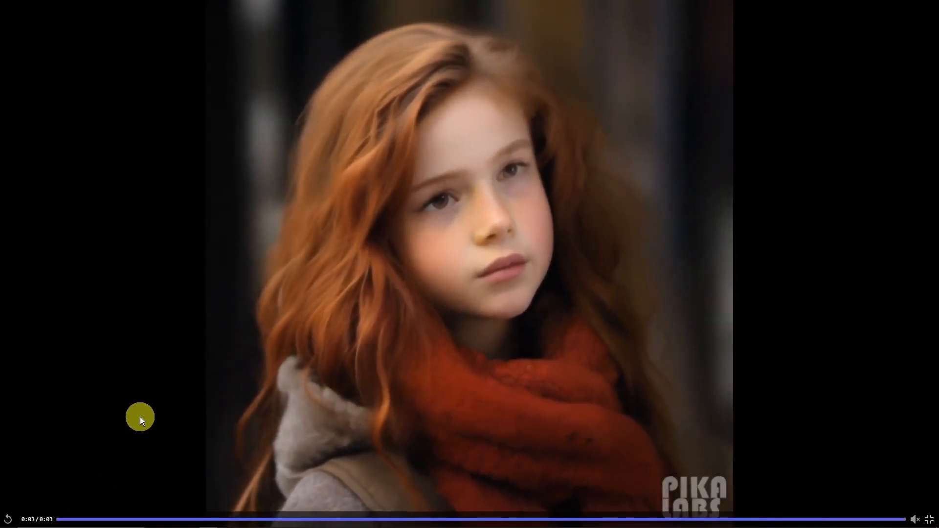
pyautogui.click(924, 518)
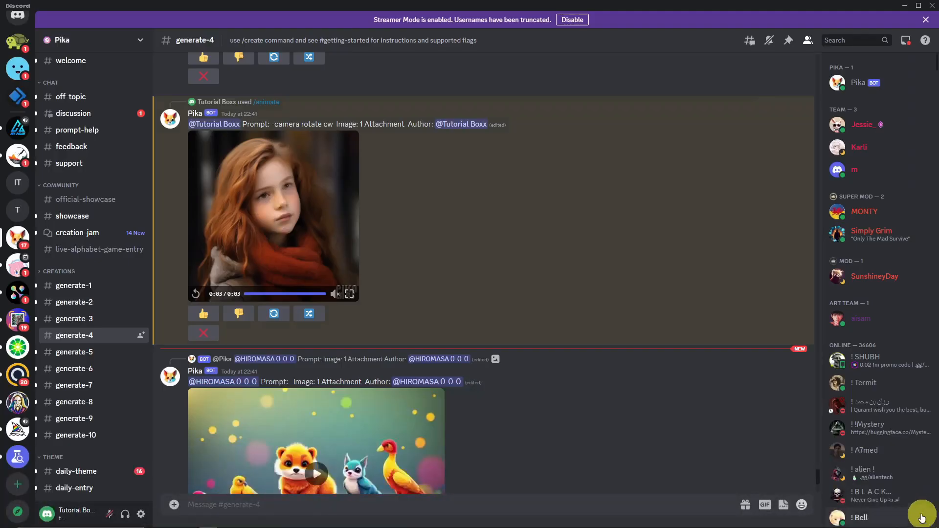
# Find the generated "-camera zoom in -motion 0" portrait video in the channel, play it and pause it.
pyautogui.scroll(-8, 426, 383)
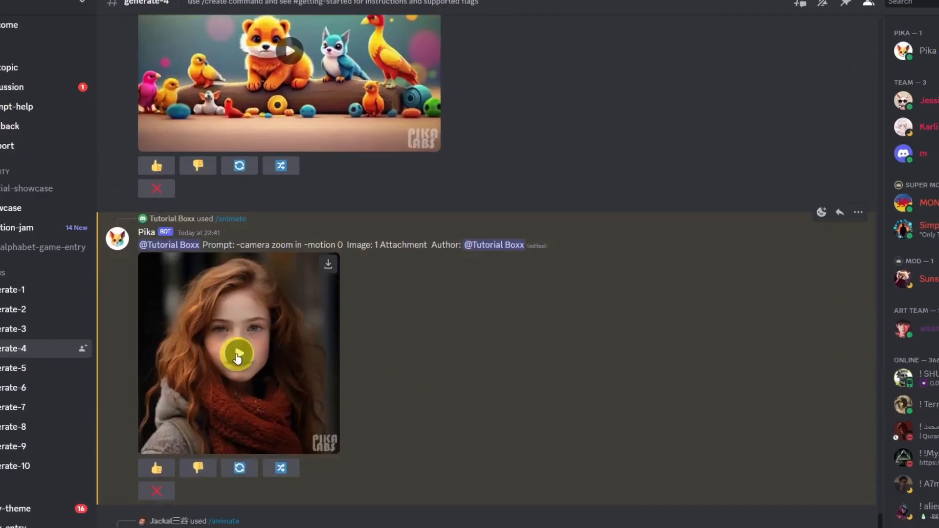
pyautogui.click(274, 339)
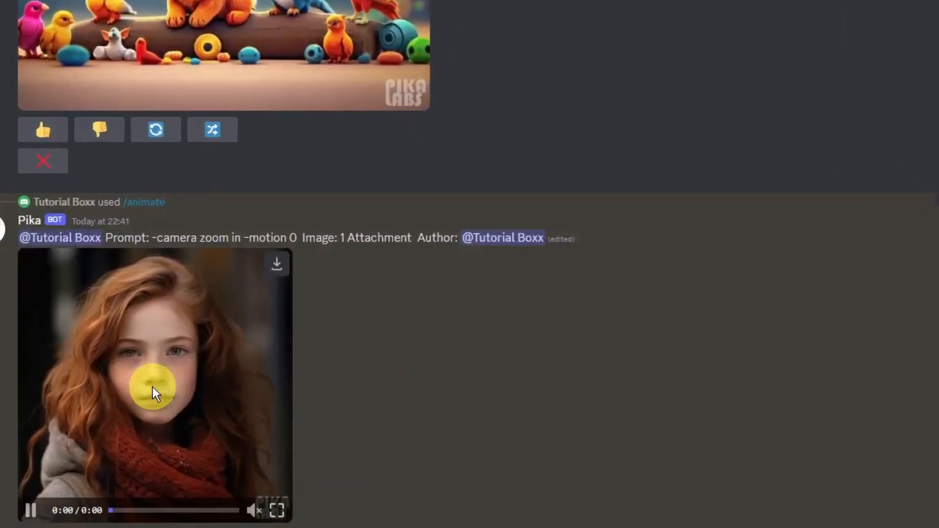
pyautogui.click(111, 510)
pyautogui.click(31, 511)
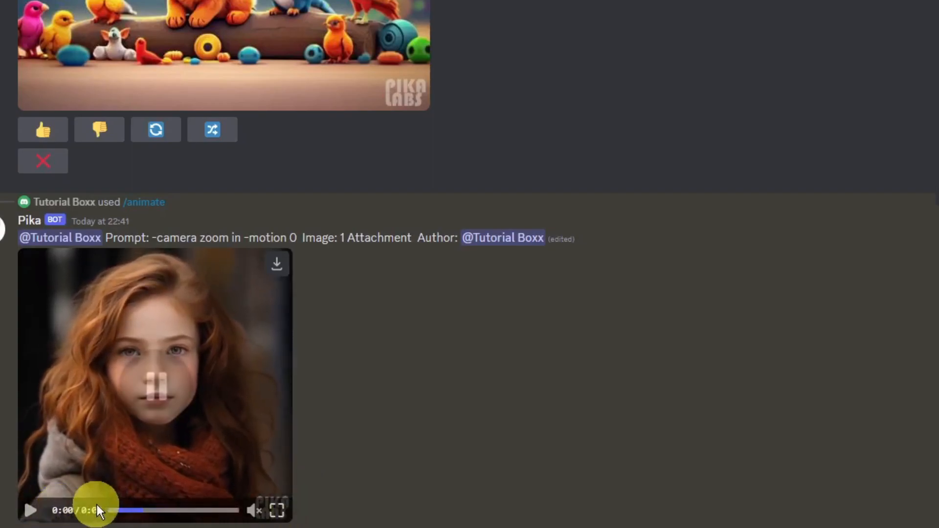
pyautogui.scroll(-3, 117, 515)
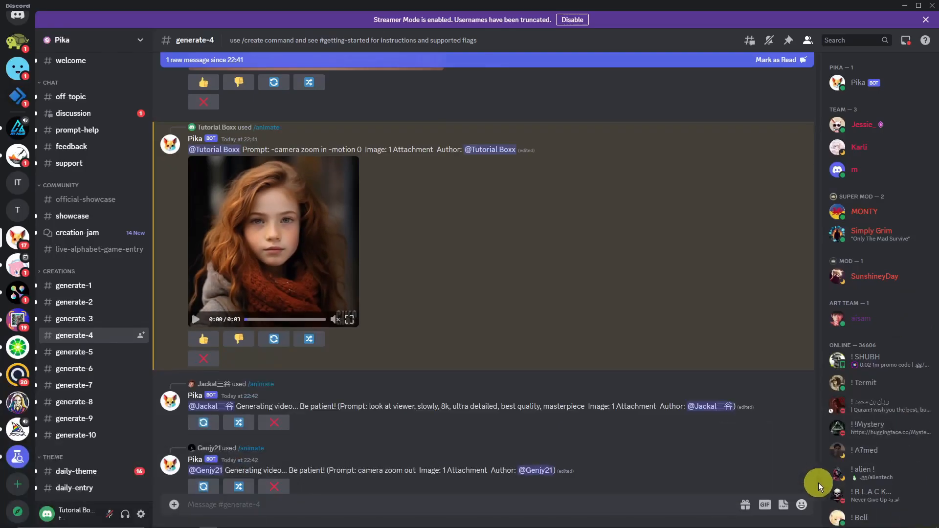
pyautogui.scroll(-1, 805, 481)
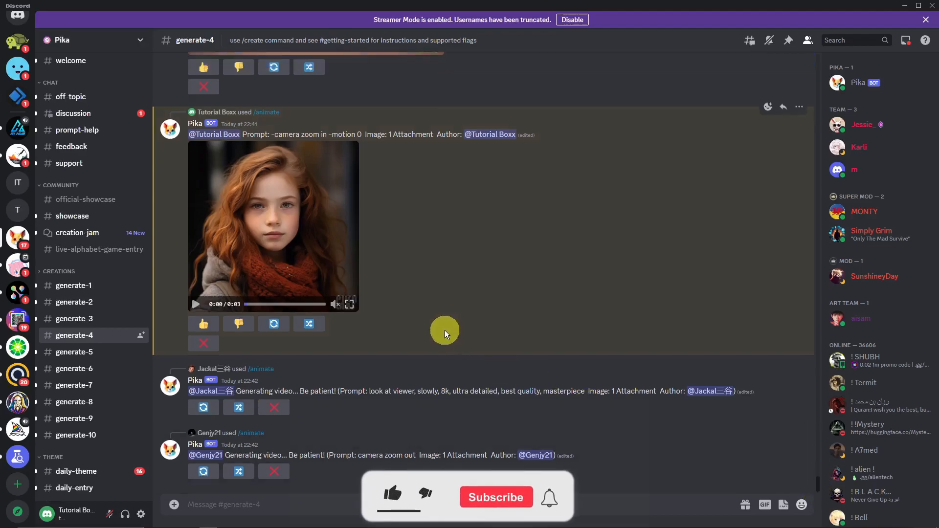